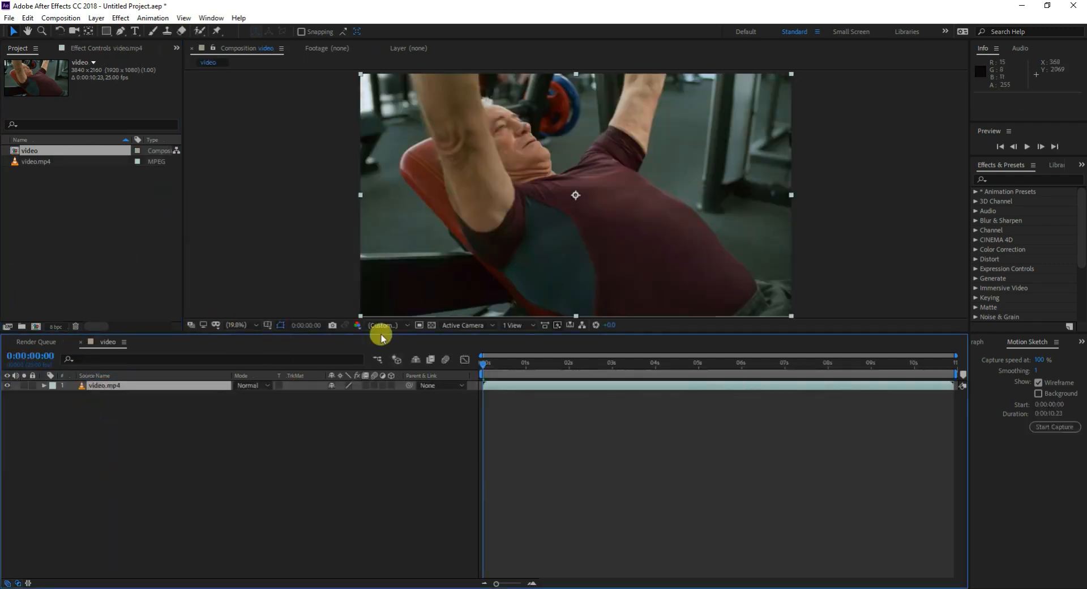
- Draw a rectangular mask, a large circular mask and a smaller elliptical mask on the video.mp4 layer
{"action": "left_click", "coordinate": [105, 30]}
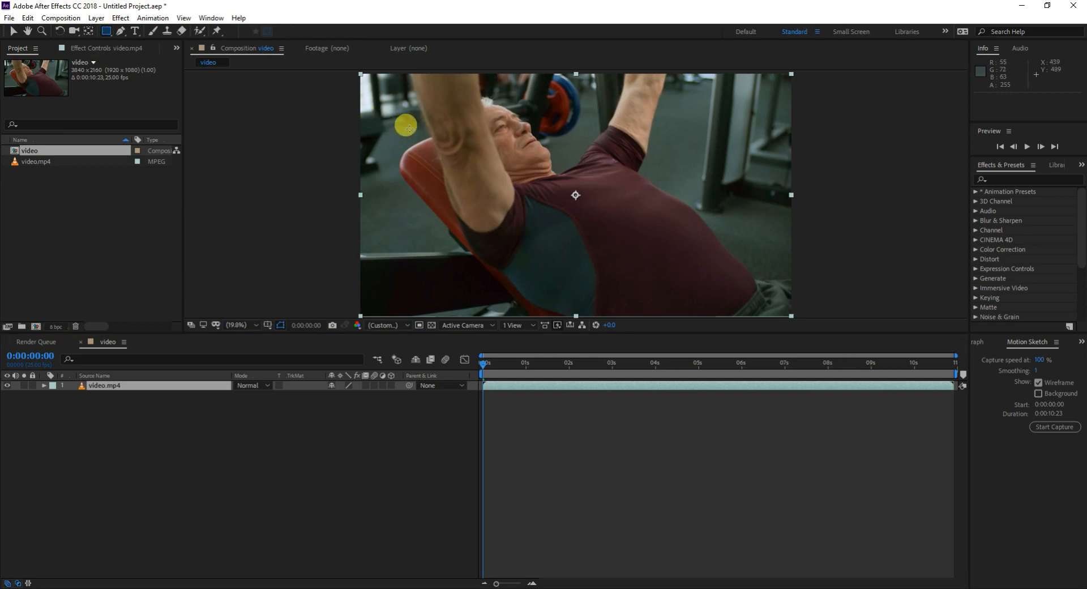
{"action": "left_click_drag", "start_coordinate": [412, 118], "coordinate": [513, 180]}
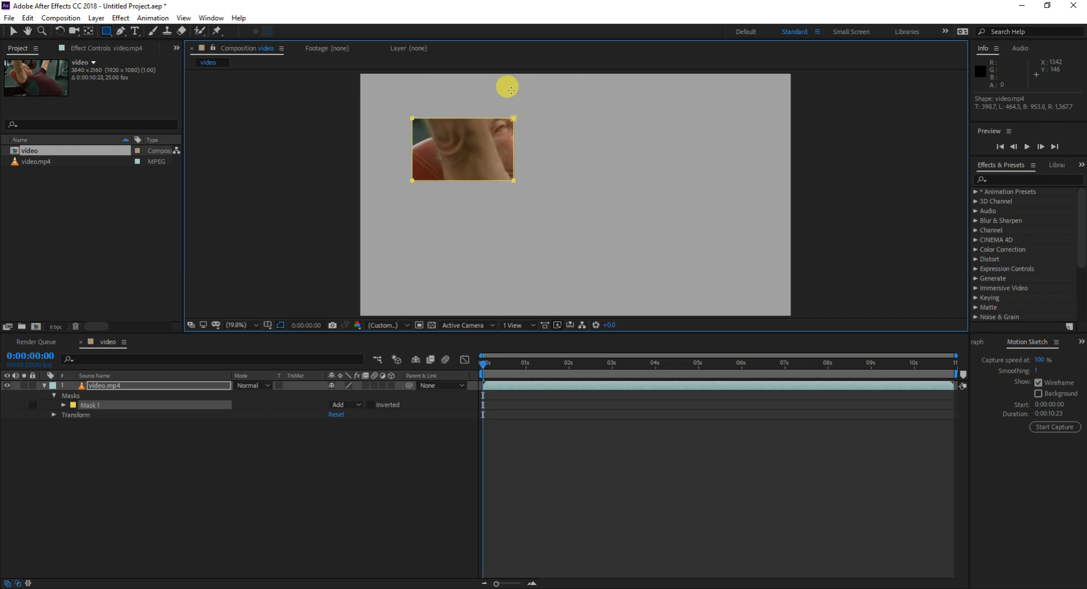
{"action": "left_click_drag", "start_coordinate": [106, 31], "coordinate": [136, 55]}
{"action": "left_click_drag", "start_coordinate": [587, 109], "coordinate": [747, 266]}
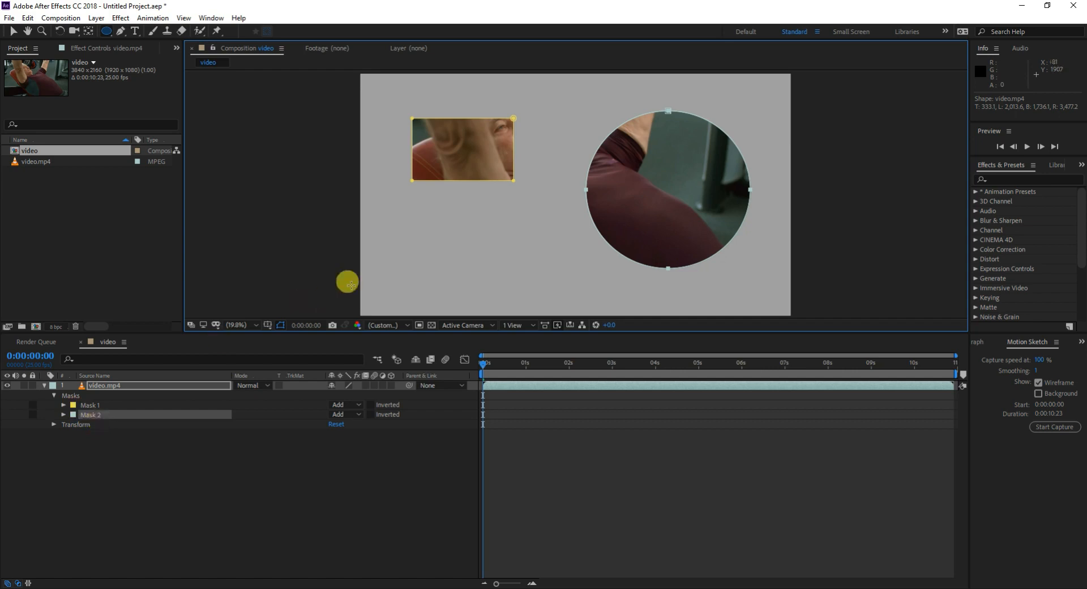
{"action": "left_click_drag", "start_coordinate": [442, 207], "coordinate": [522, 286]}
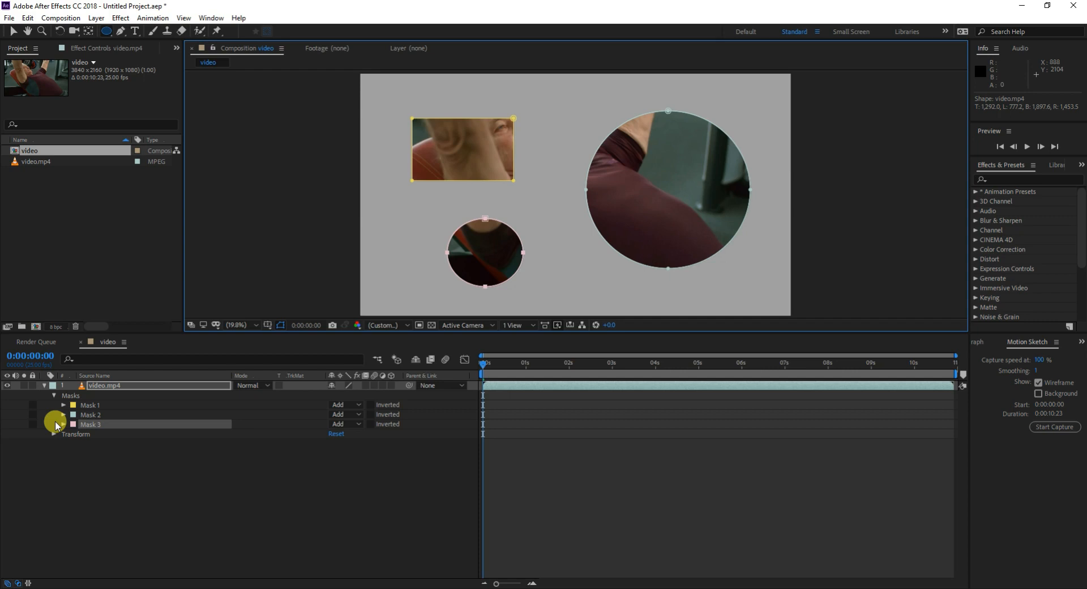
- Undo the three masks and delete the video.mp4 layer from the composition
{"action": "key", "text": "ctrl+z"}
{"action": "key", "text": "ctrl+z"}
{"action": "key", "text": "ctrl+z"}
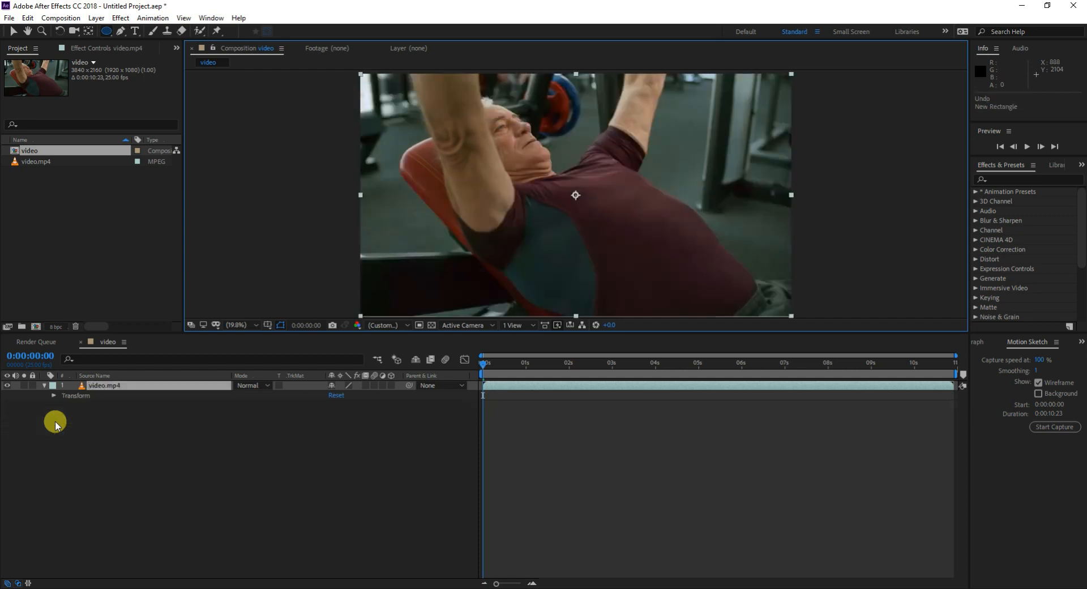
{"action": "left_click", "coordinate": [76, 396]}
{"action": "key", "text": "Delete"}
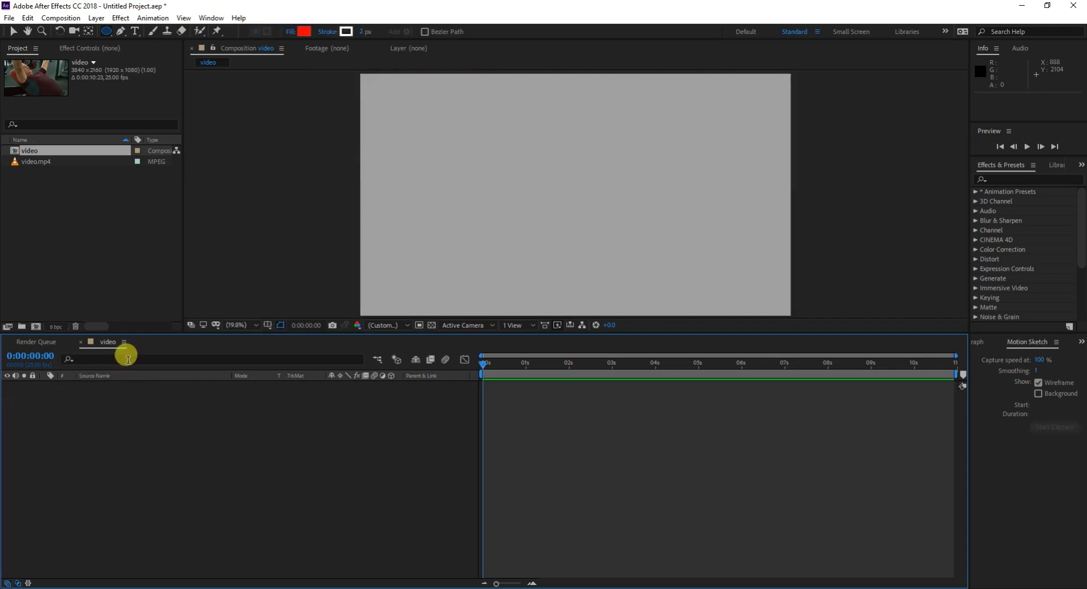
- Draw a red rectangle shape about 1120 × 949 px in the frame's upper-left area and undo it
{"action": "left_click_drag", "start_coordinate": [104, 33], "coordinate": [142, 32]}
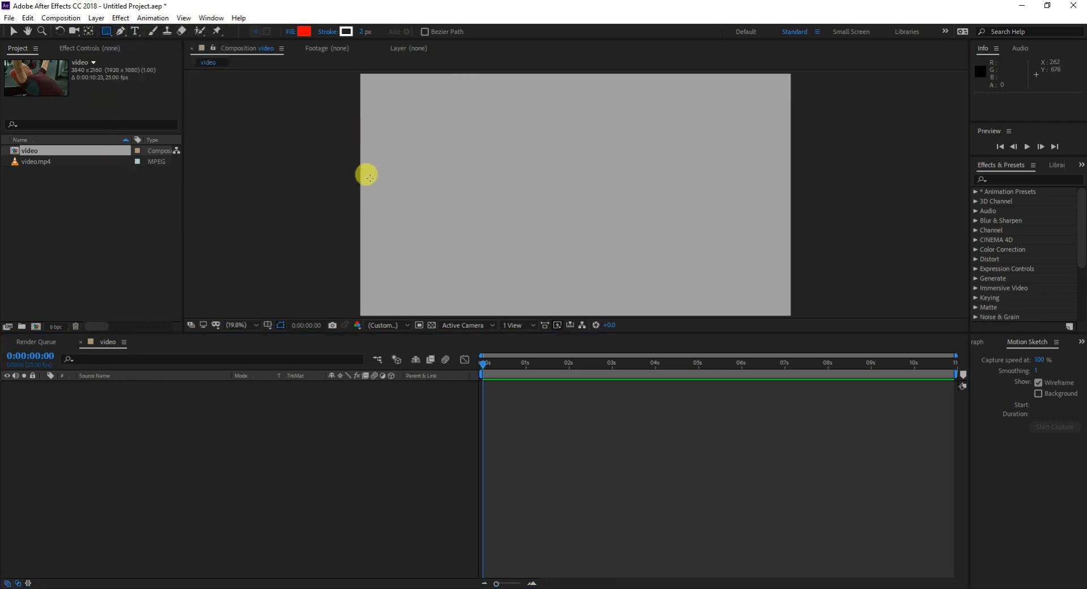
{"action": "mouse_move", "coordinate": [408, 109]}
{"action": "left_mouse_down"}
{"action": "mouse_move", "coordinate": [492, 165]}
{"action": "mouse_move", "coordinate": [535, 215]}
{"action": "left_mouse_up"}
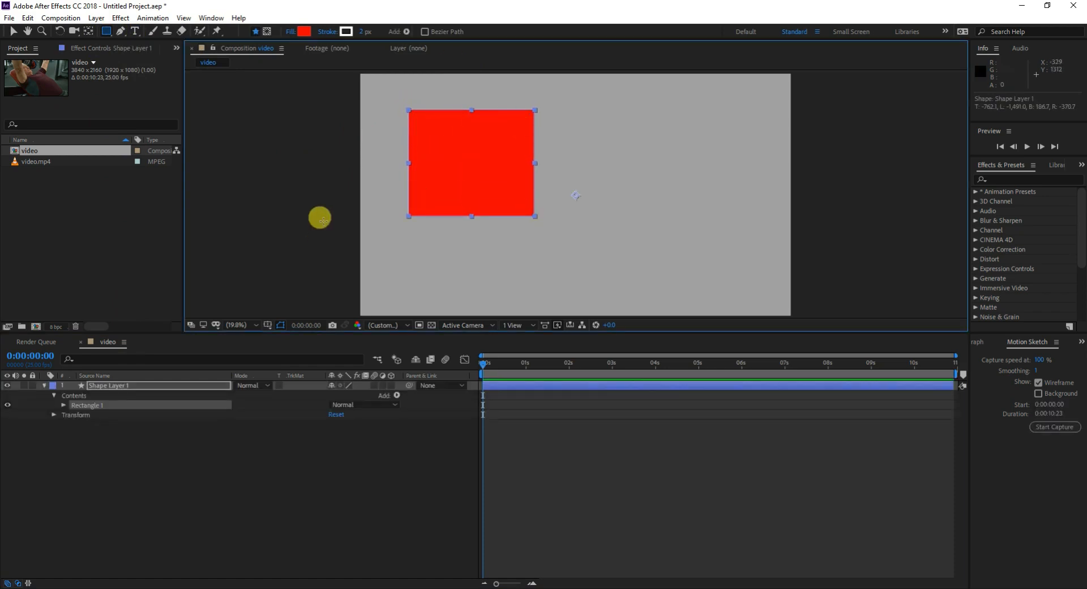
{"action": "key", "text": "ctrl+z"}
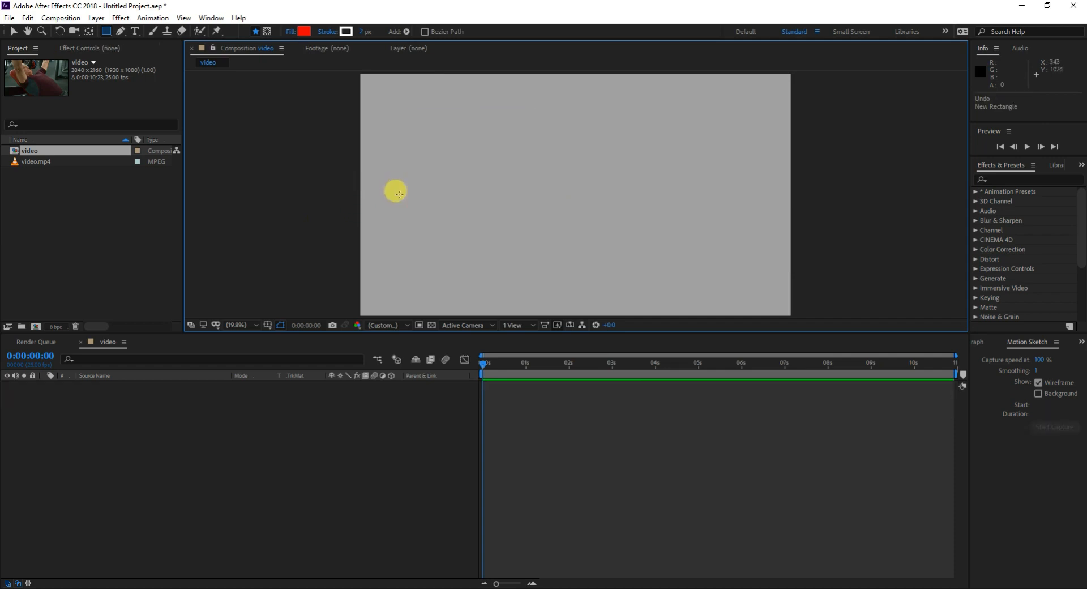
- Draw a red rectangle about 515 × 469 px near the frame's upper-left corner and move it slightly down and to the right
{"action": "left_click_drag", "start_coordinate": [389, 95], "coordinate": [447, 147]}
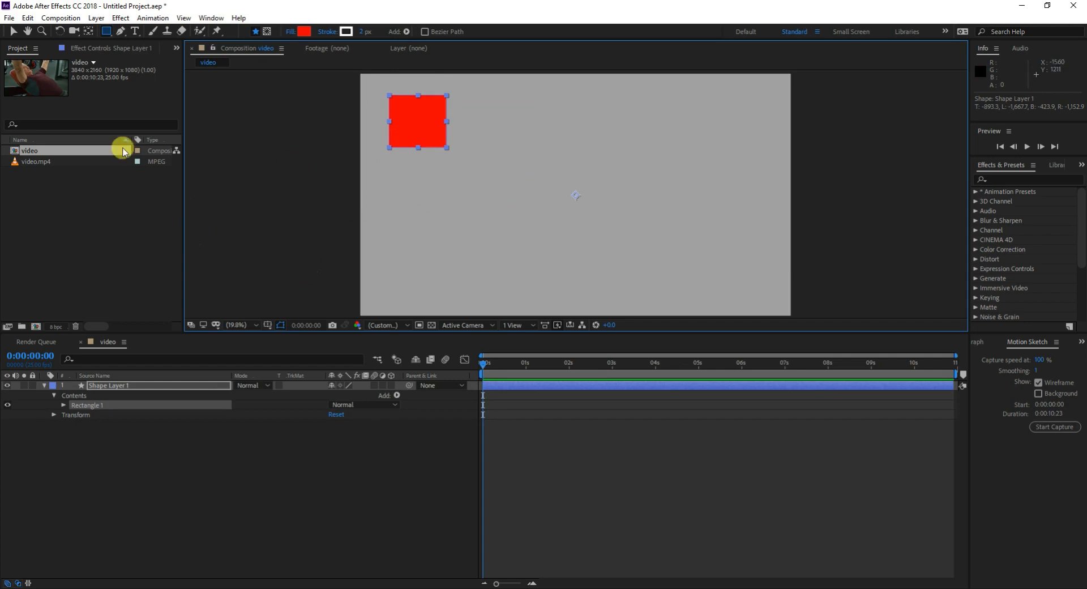
{"action": "left_click", "coordinate": [13, 31]}
{"action": "left_click", "coordinate": [402, 124]}
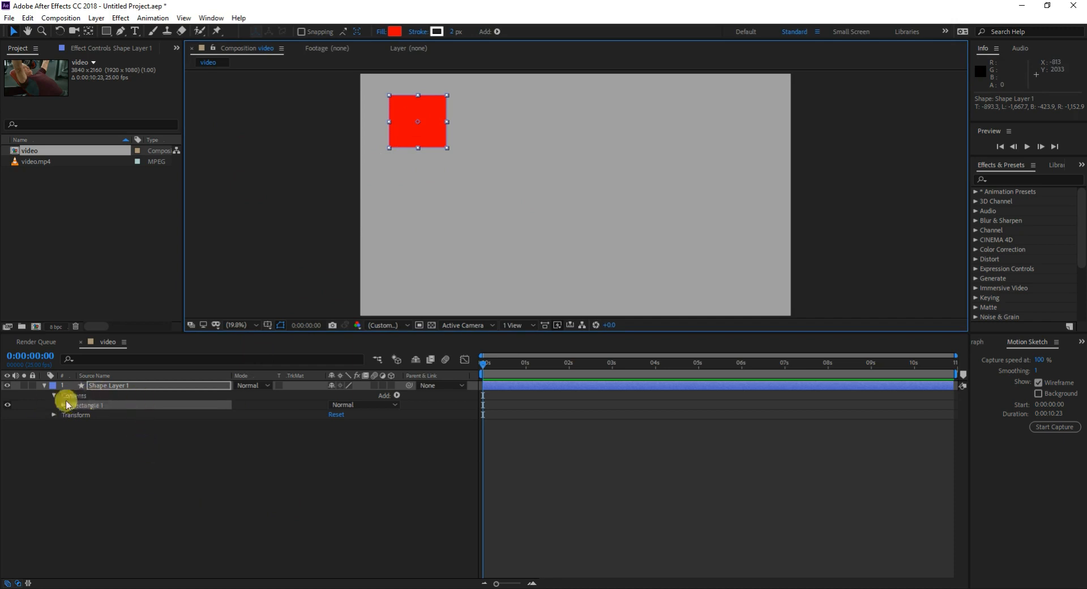
{"action": "left_click", "coordinate": [141, 387]}
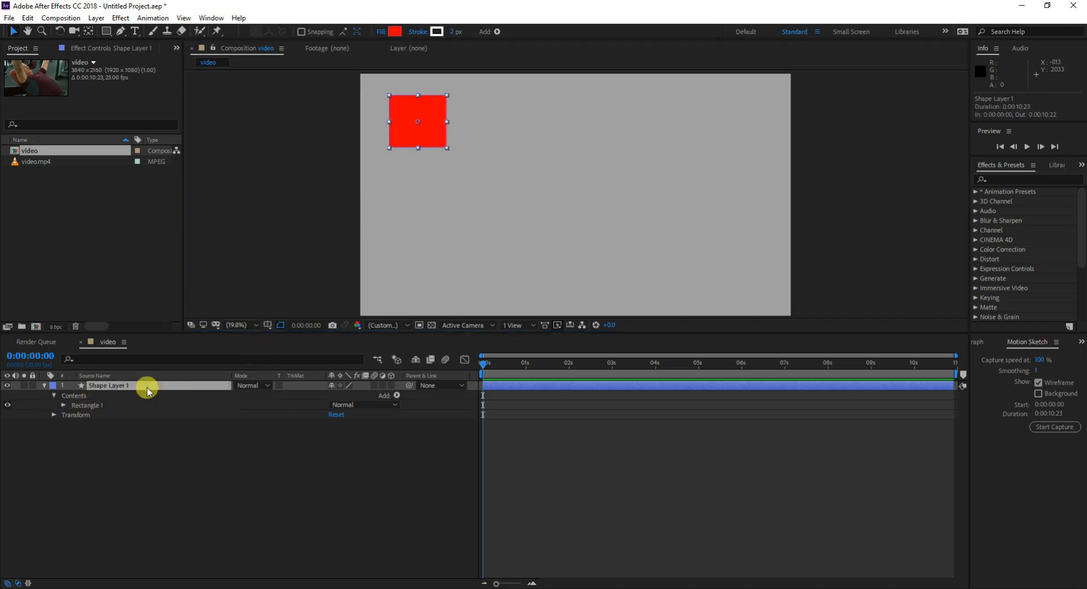
{"action": "left_click", "coordinate": [87, 397]}
{"action": "left_click", "coordinate": [113, 404]}
{"action": "left_click_drag", "start_coordinate": [419, 136], "coordinate": [442, 146]}
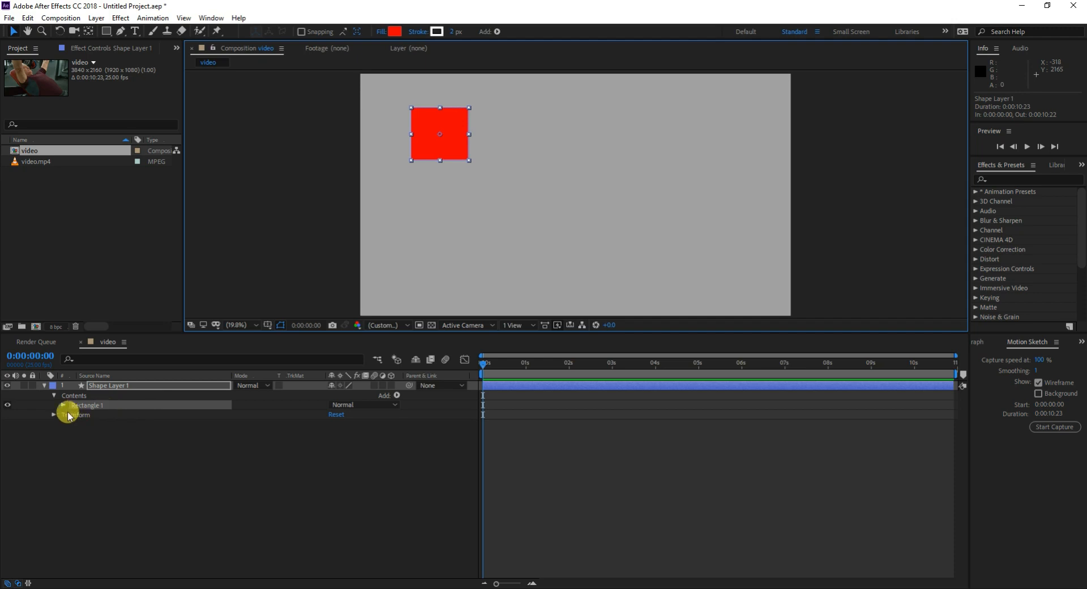
- Undo the moved rectangle and draw a new red one about 459 × 419 px near the frame's upper-left corner
{"action": "key", "text": "r"}
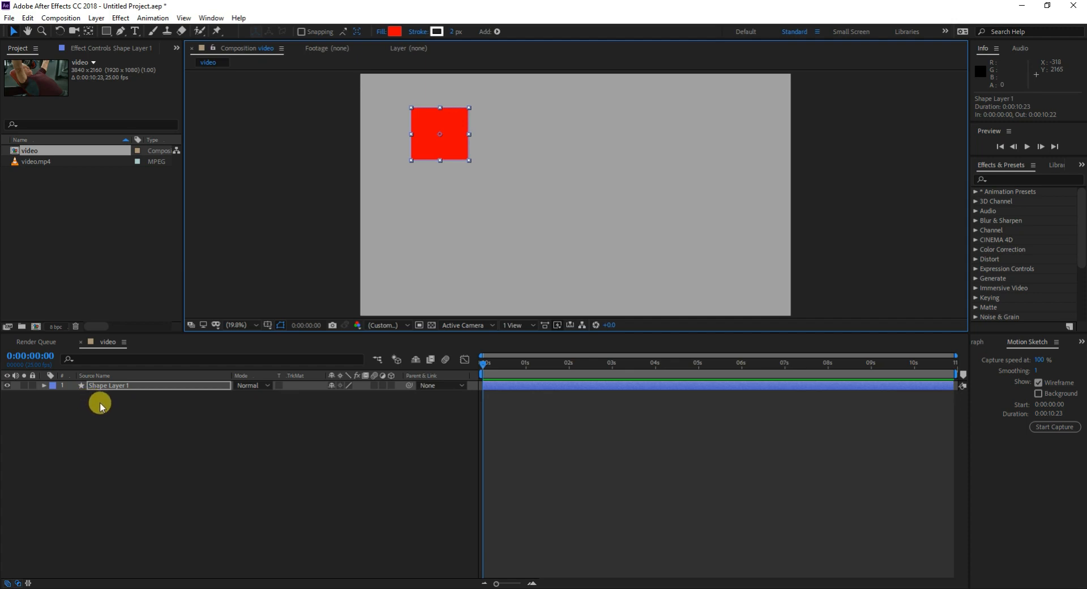
{"action": "key", "text": "ctrl+z"}
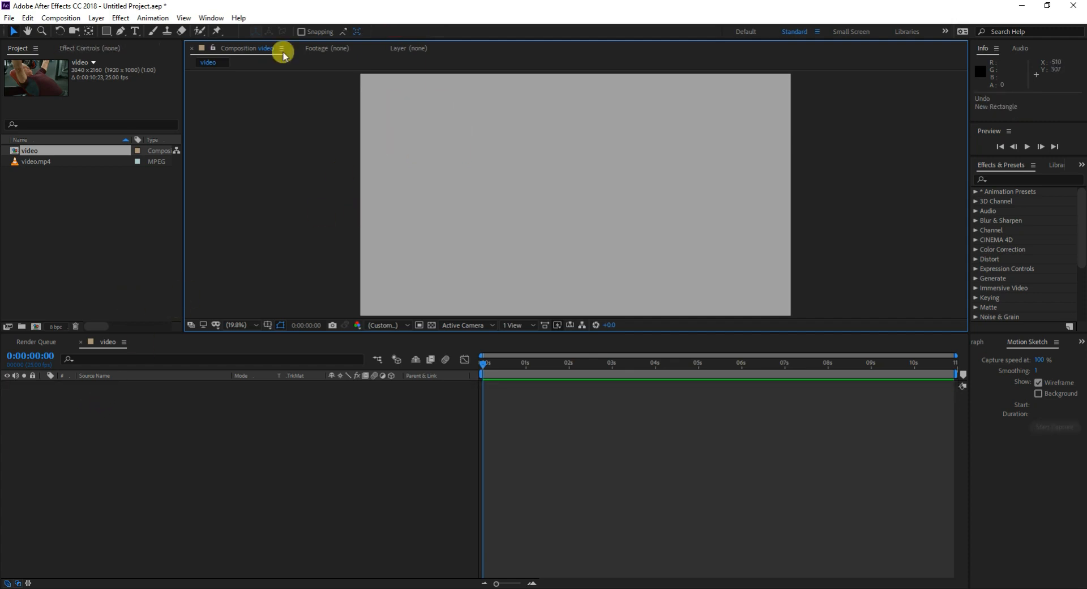
{"action": "left_click", "coordinate": [106, 31]}
{"action": "left_click_drag", "start_coordinate": [383, 91], "coordinate": [435, 138]}
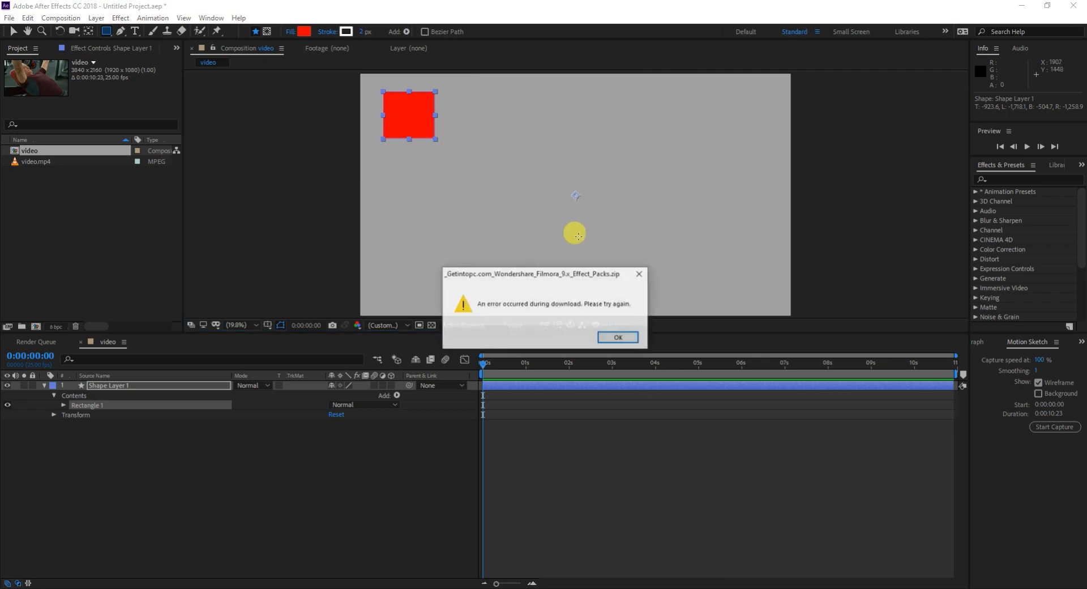
{"action": "left_click", "coordinate": [640, 275]}
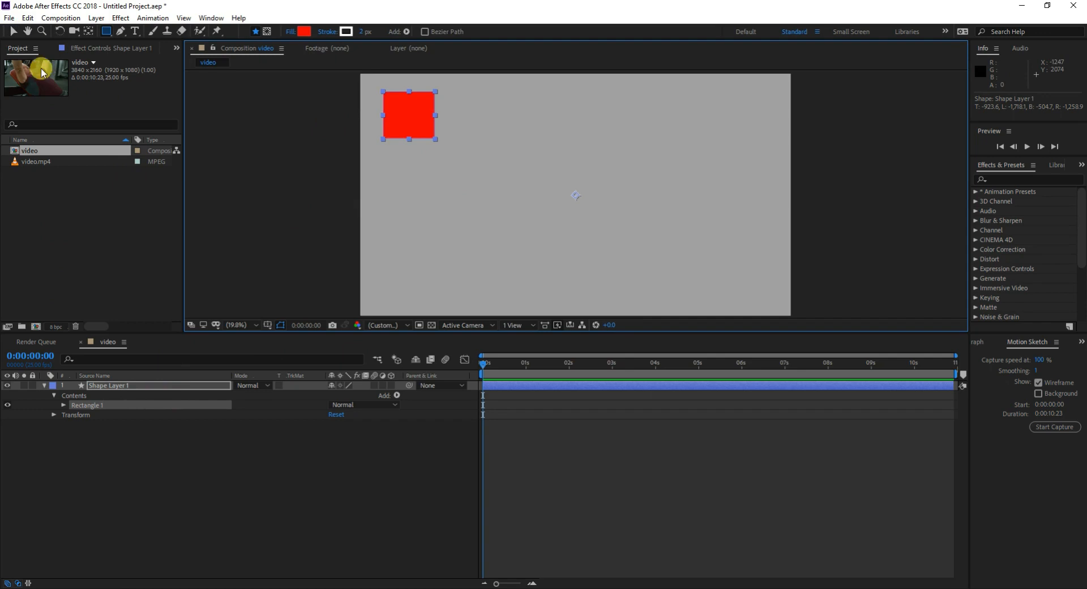
- Animate the rectangle layer's Rotation with keyframes from 0x+0.0° at 0:00:00:00 to 1x+0.0° at 0:00:02:24
{"action": "left_click", "coordinate": [13, 32]}
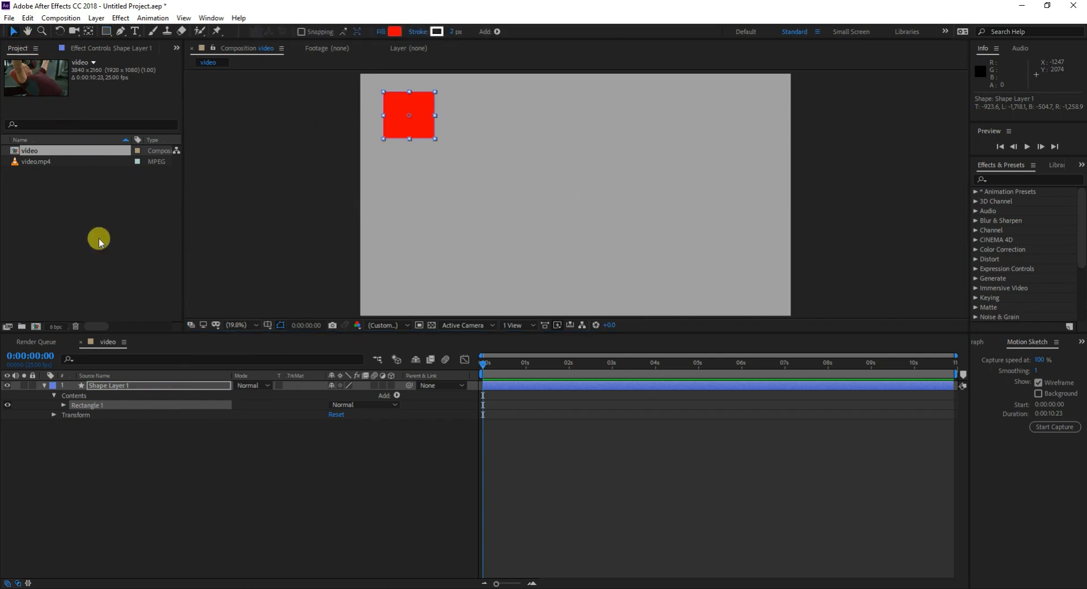
{"action": "key", "text": "r"}
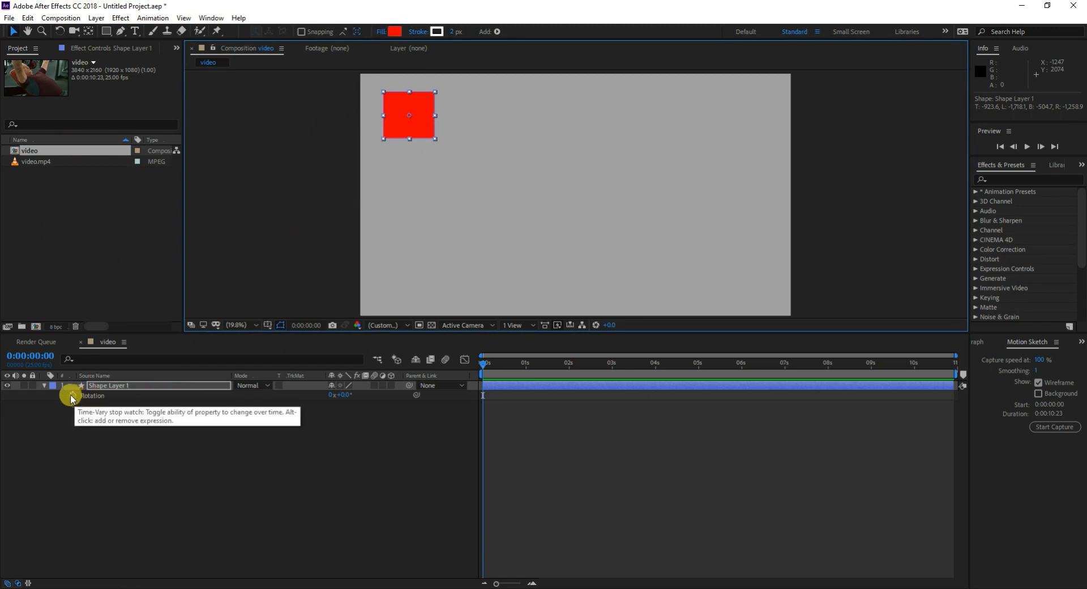
{"action": "left_click", "coordinate": [73, 395]}
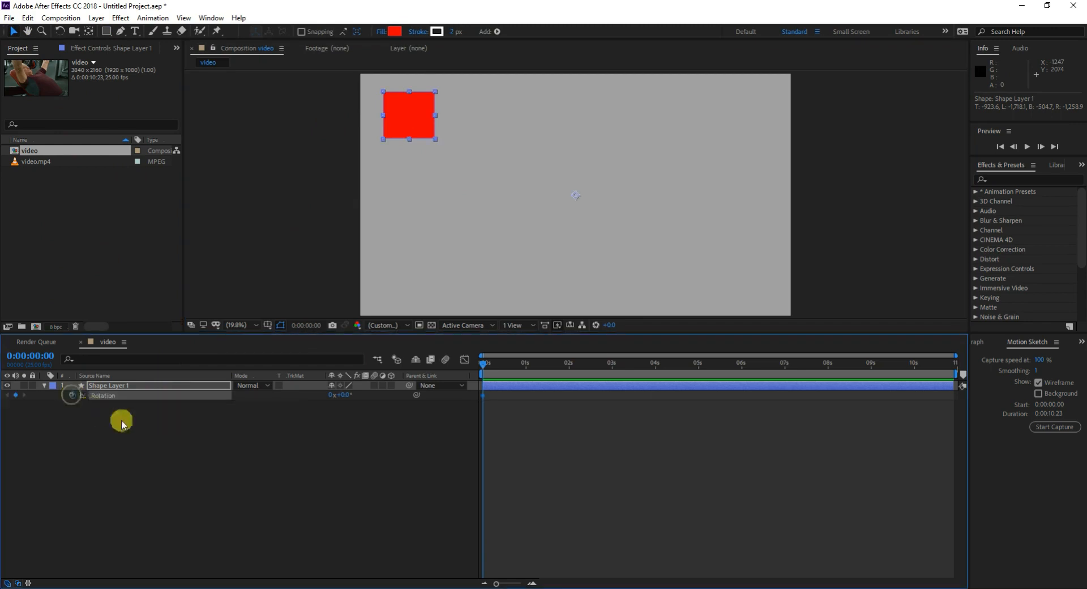
{"action": "left_click_drag", "start_coordinate": [485, 364], "coordinate": [611, 372]}
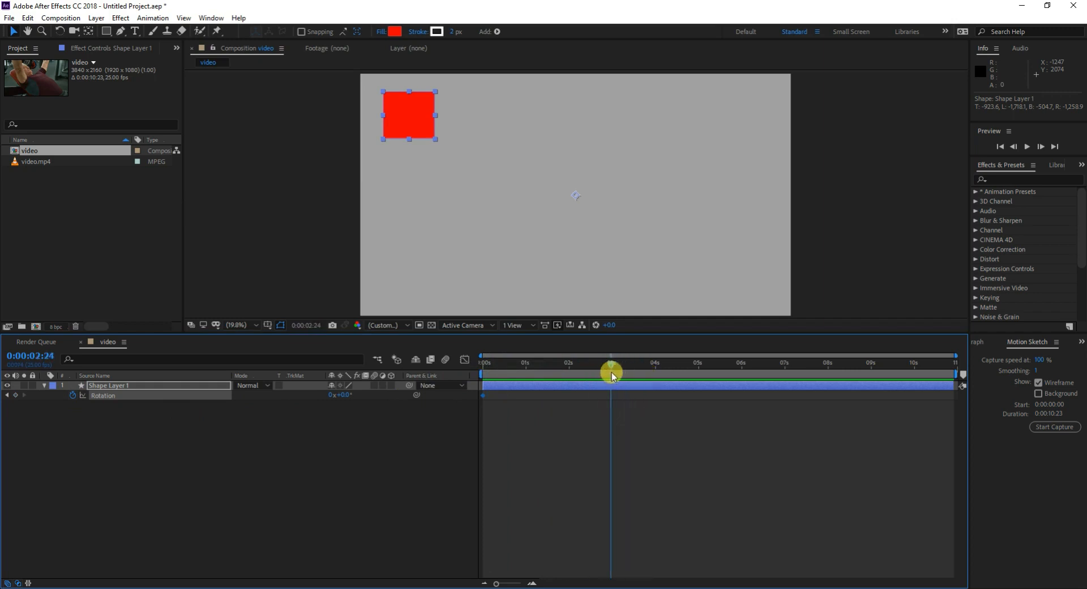
{"action": "left_click", "coordinate": [331, 395]}
{"action": "key", "text": "Return"}
- Preview the rectangle's rotation animation from the start of the composition
{"action": "left_click_drag", "start_coordinate": [607, 365], "coordinate": [484, 379]}
{"action": "key", "text": "space"}
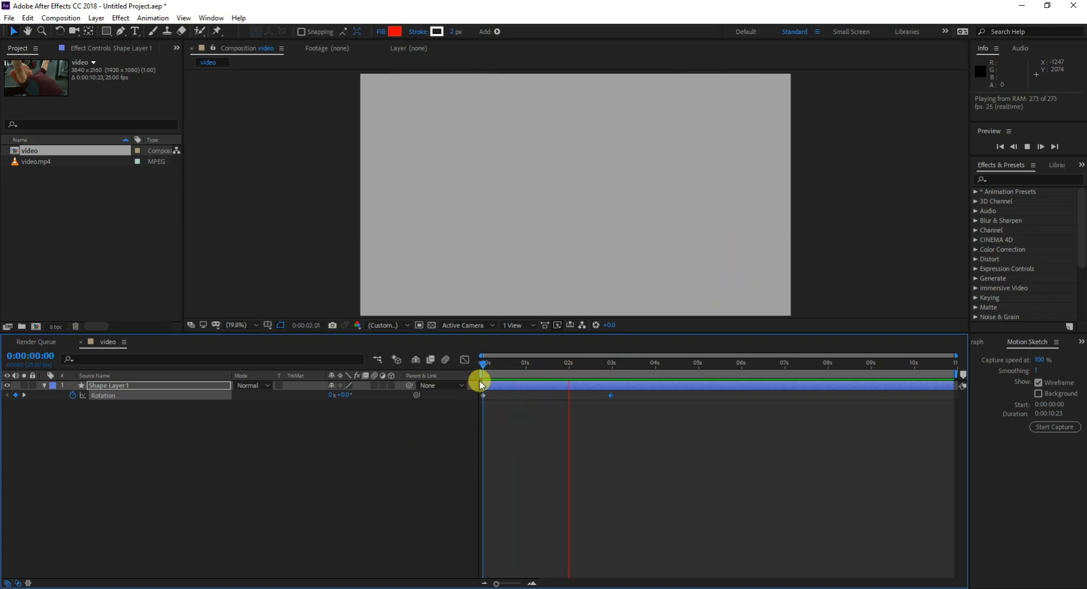
{"action": "key", "text": "space"}
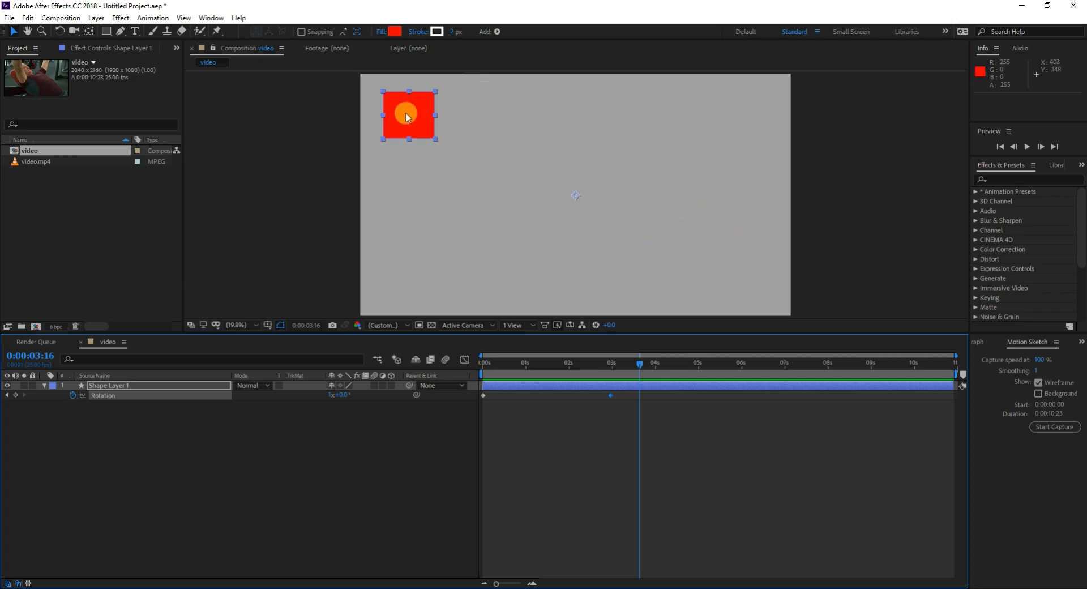
- Delete the animated rectangle's shape layer from the timeline
{"action": "left_click_drag", "start_coordinate": [292, 448], "coordinate": [164, 383]}
{"action": "key", "text": "Delete"}
{"action": "left_click_drag", "start_coordinate": [164, 457], "coordinate": [122, 373]}
{"action": "key", "text": "Delete"}
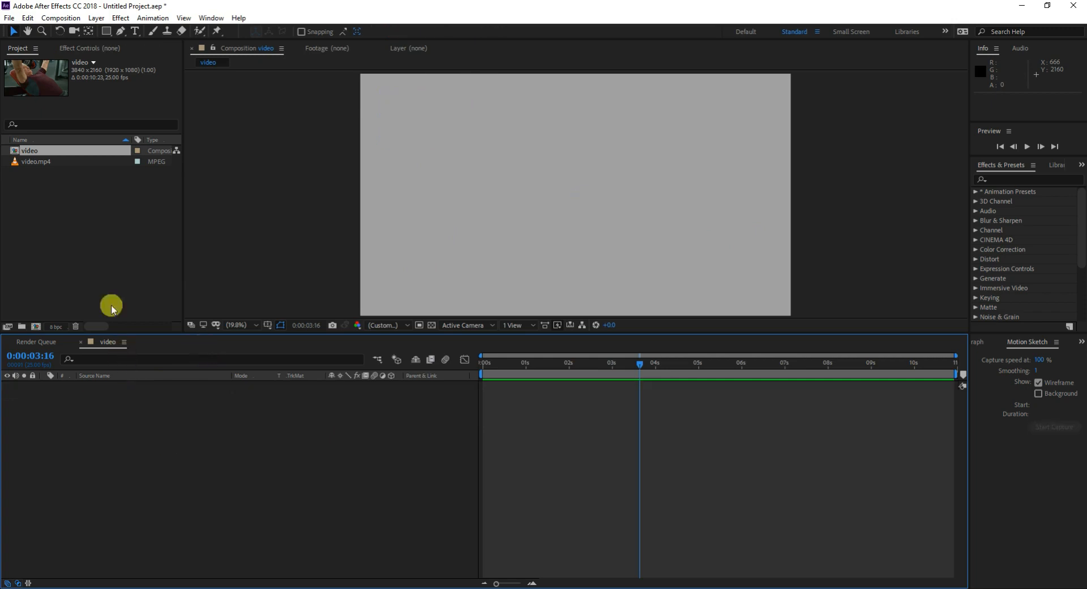
- Draw a new red rectangle shape about 490 × 464 px near the frame's upper-left corner
{"action": "left_click", "coordinate": [106, 31]}
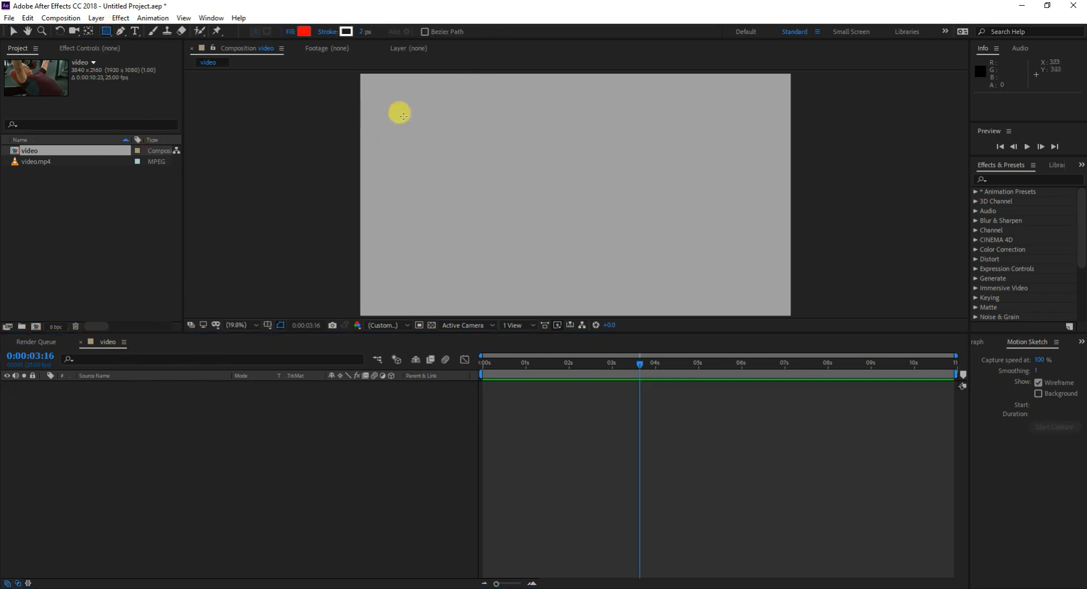
{"action": "left_click_drag", "start_coordinate": [393, 95], "coordinate": [448, 148]}
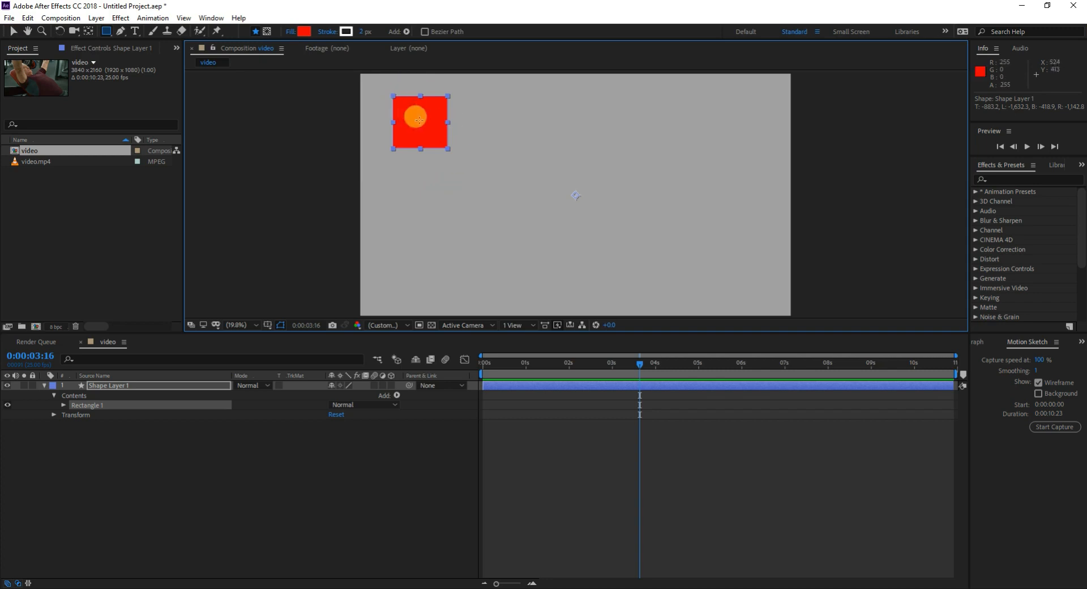
{"action": "left_click", "coordinate": [9, 18]}
{"action": "mouse_move", "coordinate": [27, 18]}
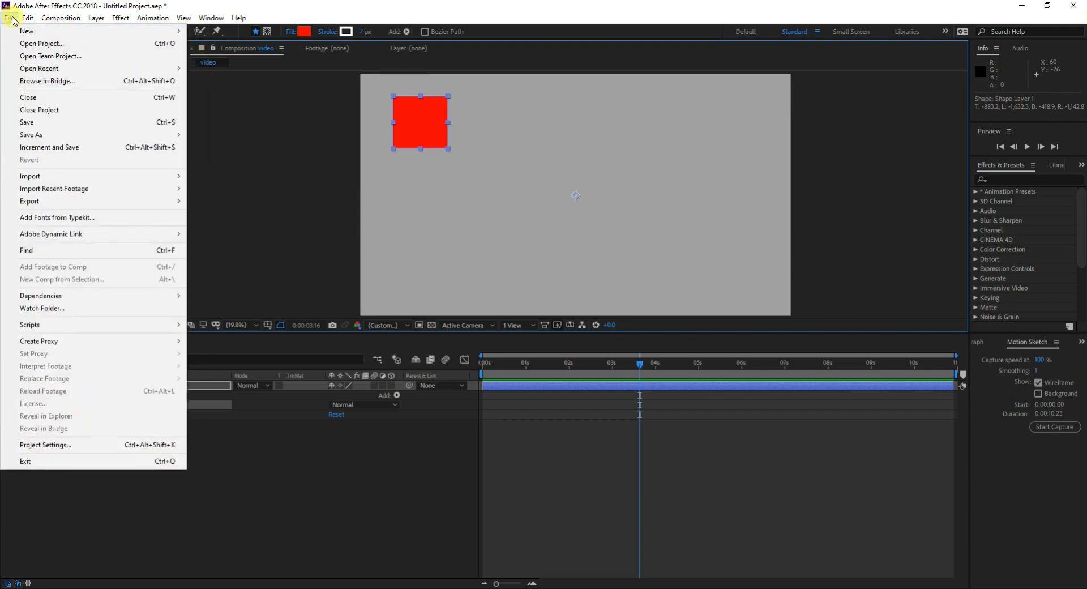
{"action": "left_click", "coordinate": [272, 165]}
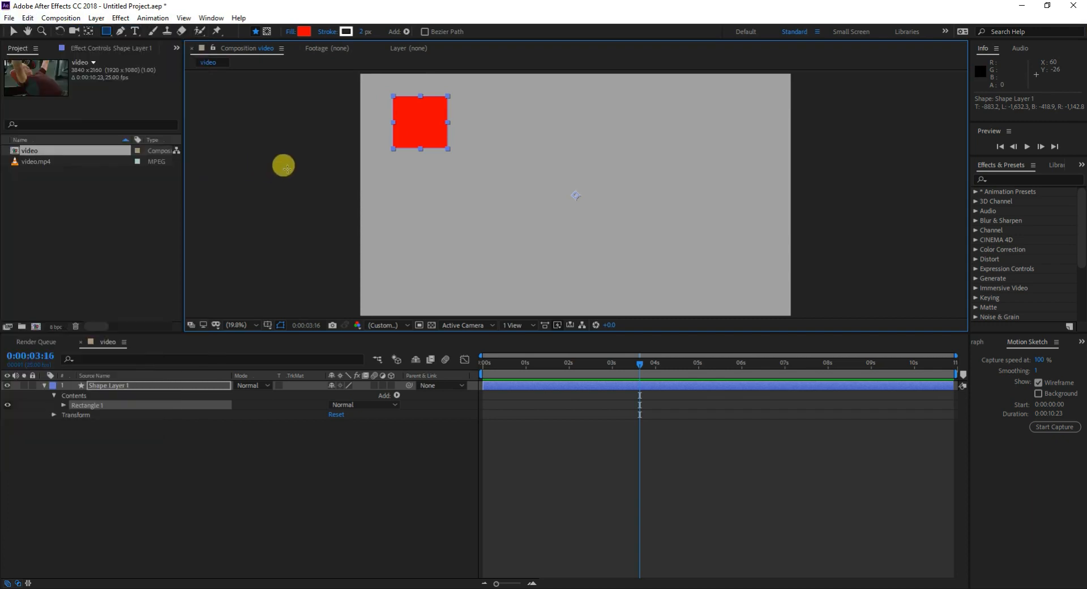
- Change the rectangle's fill color to a bright green
{"action": "left_click", "coordinate": [304, 32]}
{"action": "left_click", "coordinate": [798, 226]}
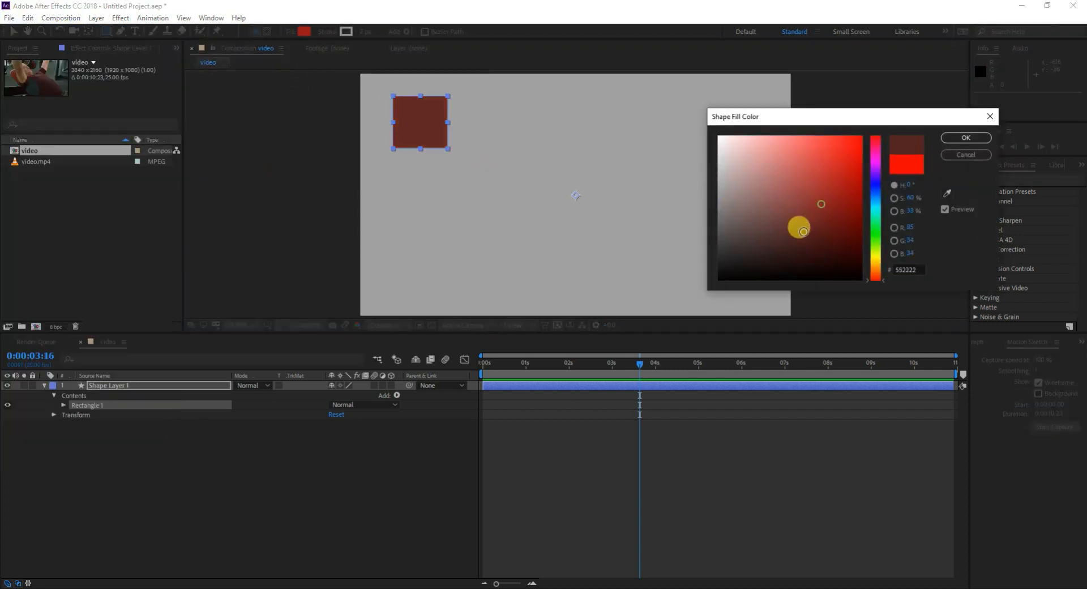
{"action": "left_click_drag", "start_coordinate": [798, 226], "coordinate": [803, 217]}
{"action": "left_click_drag", "start_coordinate": [791, 177], "coordinate": [793, 174]}
{"action": "left_click_drag", "start_coordinate": [874, 173], "coordinate": [842, 135]}
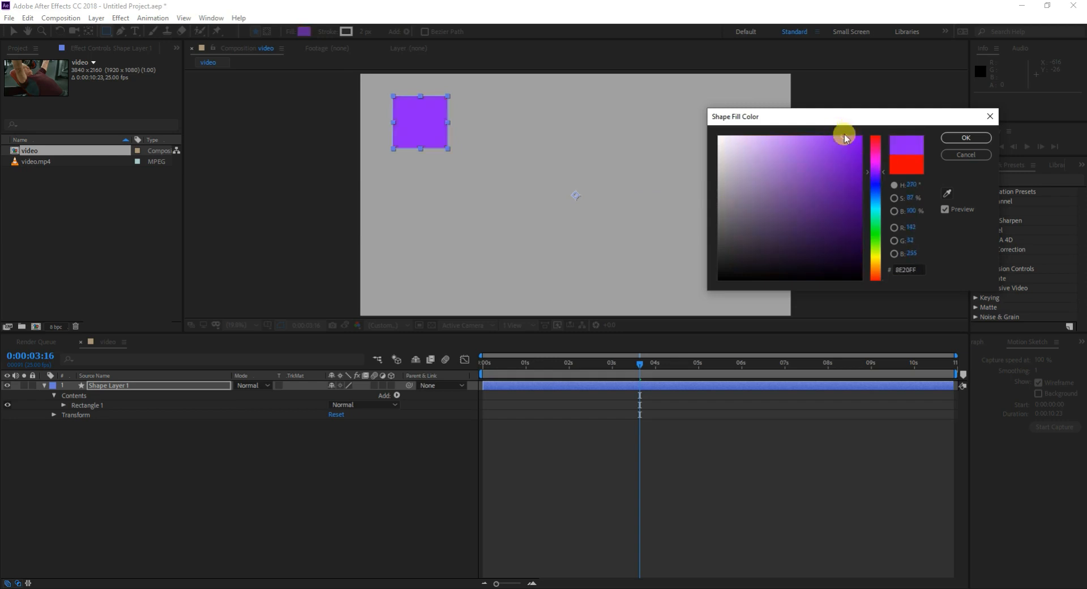
{"action": "left_click", "coordinate": [874, 219]}
{"action": "left_click_drag", "start_coordinate": [809, 206], "coordinate": [850, 137]}
{"action": "left_click", "coordinate": [967, 139]}
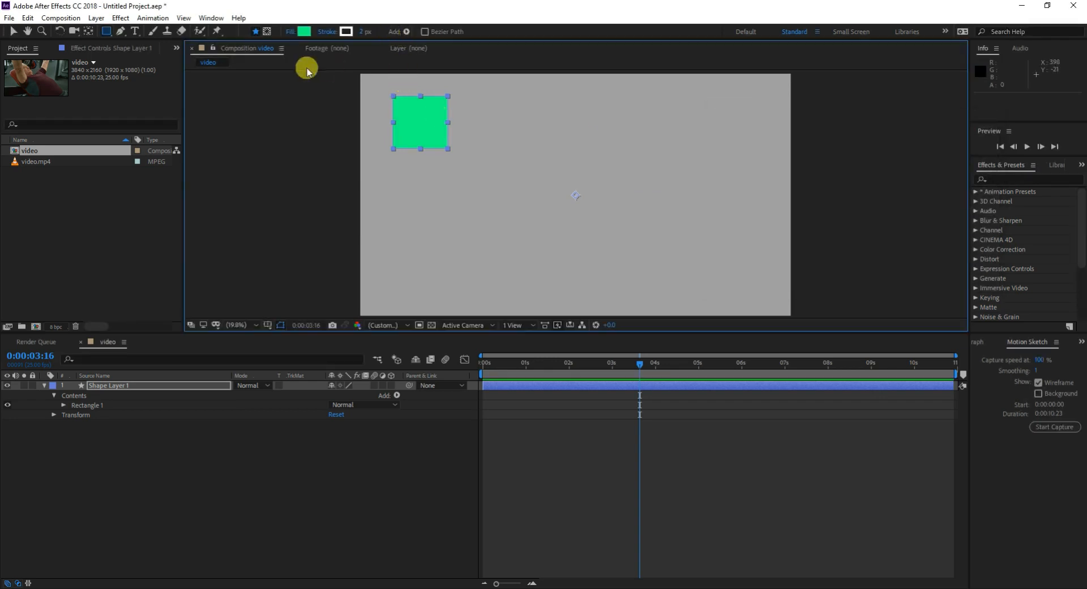
- Set the rectangle's stroke color to black and its stroke width to 22 px
{"action": "left_click", "coordinate": [341, 32]}
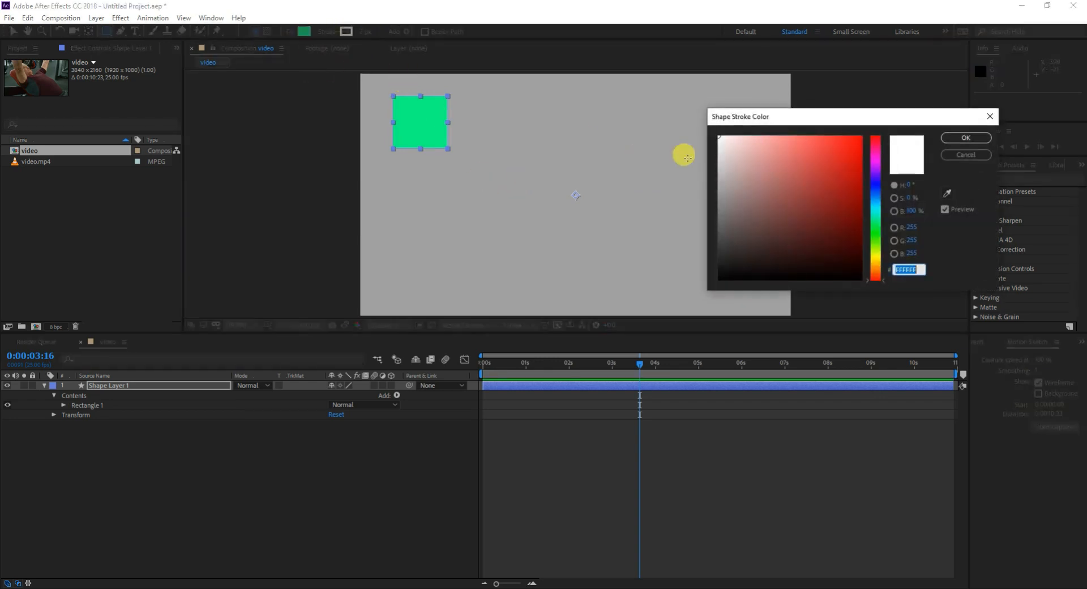
{"action": "mouse_move", "coordinate": [777, 189]}
{"action": "left_mouse_down"}
{"action": "mouse_move", "coordinate": [737, 269]}
{"action": "mouse_move", "coordinate": [803, 252]}
{"action": "mouse_move", "coordinate": [740, 267]}
{"action": "mouse_move", "coordinate": [702, 295]}
{"action": "left_mouse_up"}
{"action": "left_click", "coordinate": [964, 138]}
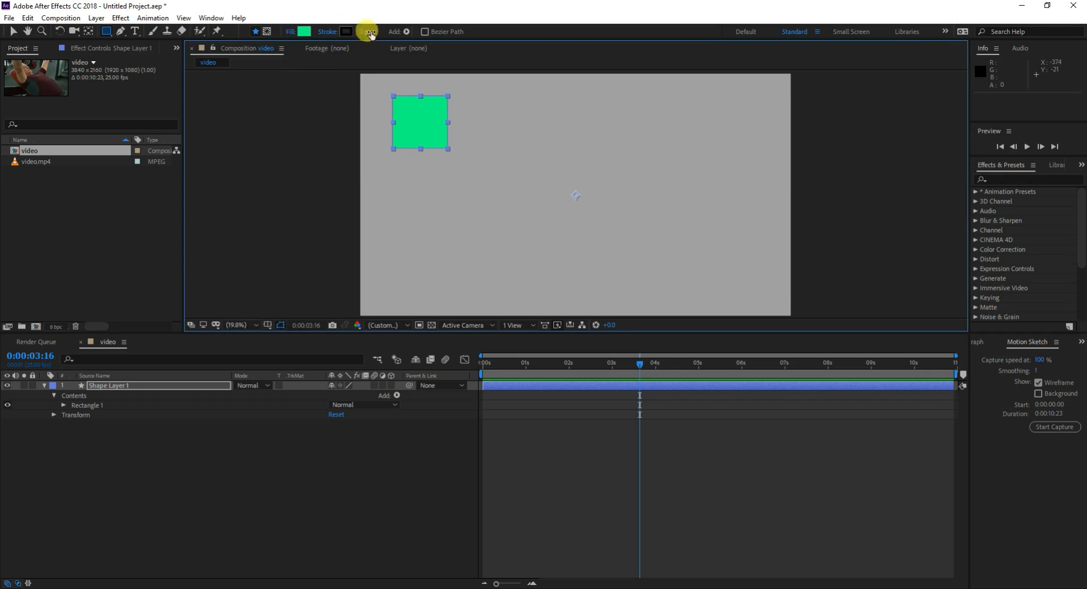
{"action": "left_click_drag", "start_coordinate": [372, 31], "coordinate": [367, 61]}
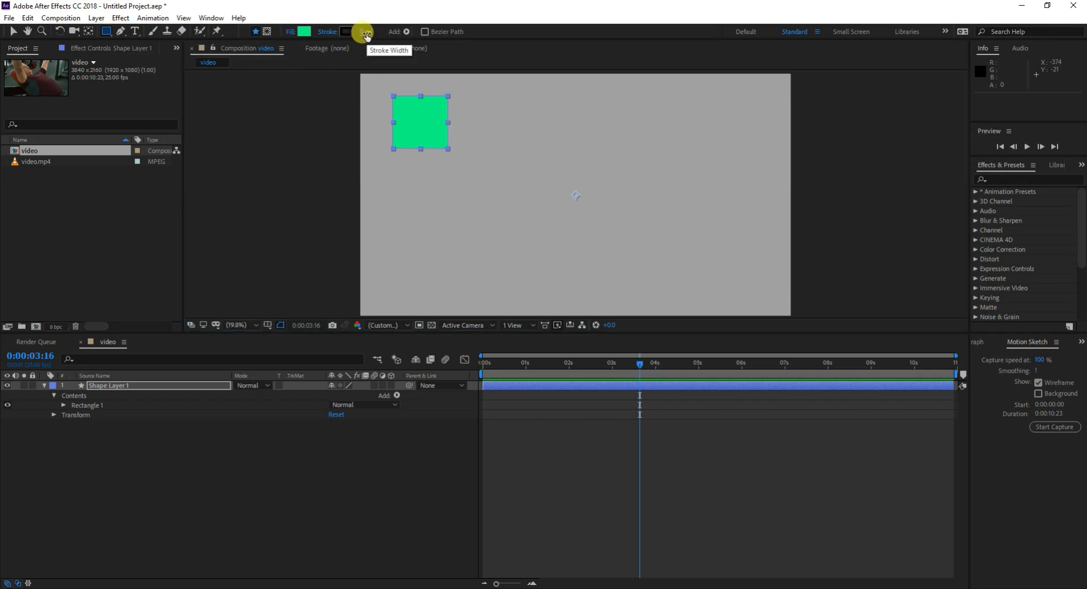
{"action": "mouse_move", "coordinate": [367, 35]}
{"action": "left_mouse_down"}
{"action": "mouse_move", "coordinate": [478, 28]}
{"action": "mouse_move", "coordinate": [305, 32]}
{"action": "mouse_move", "coordinate": [432, 32]}
{"action": "mouse_move", "coordinate": [323, 37]}
{"action": "mouse_move", "coordinate": [337, 35]}
{"action": "left_mouse_up"}
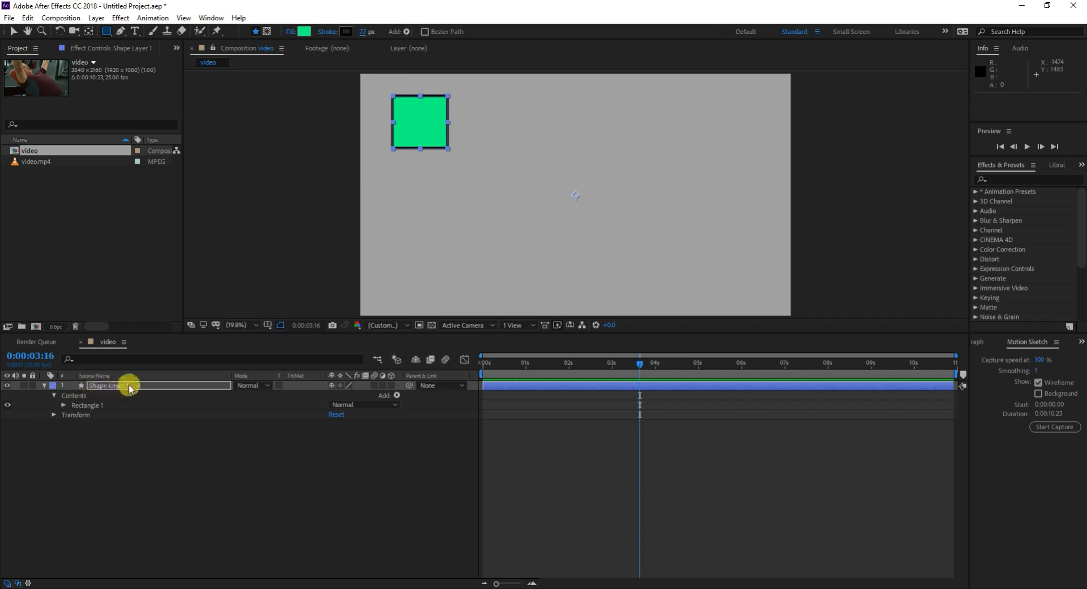
- Expand Rectangle 1's path properties and set the rectangle's Size to 400 × 400
{"action": "left_click", "coordinate": [54, 395]}
{"action": "left_click", "coordinate": [54, 396]}
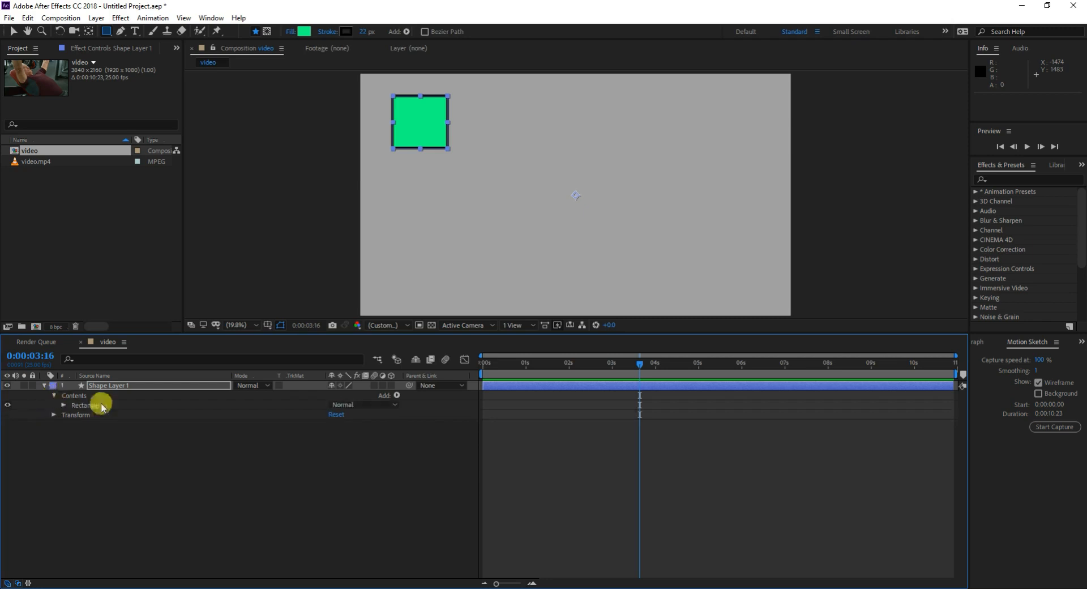
{"action": "left_click", "coordinate": [62, 405]}
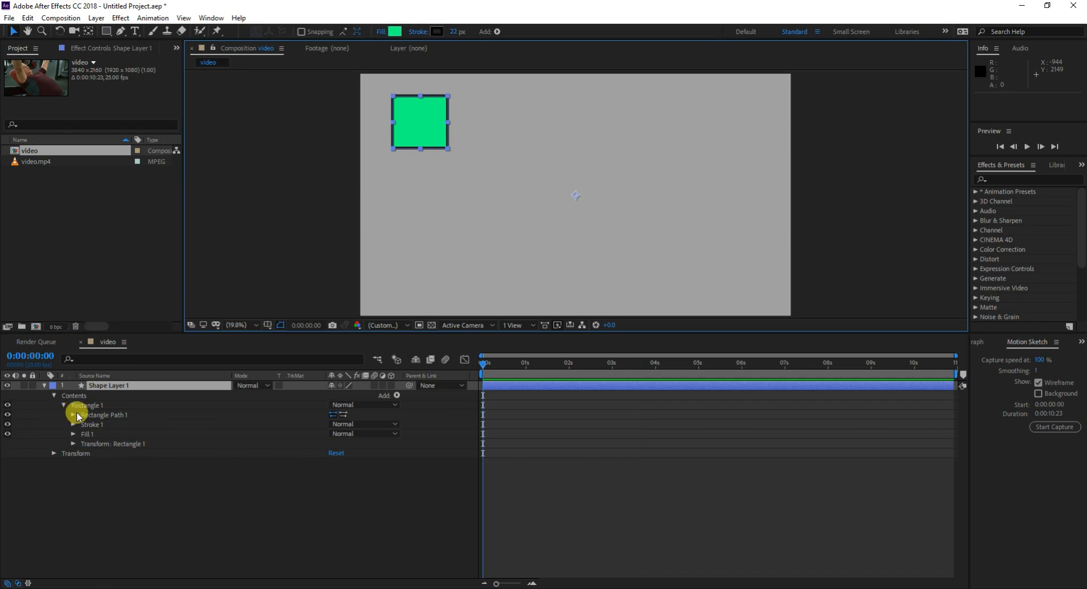
{"action": "left_click", "coordinate": [72, 417]}
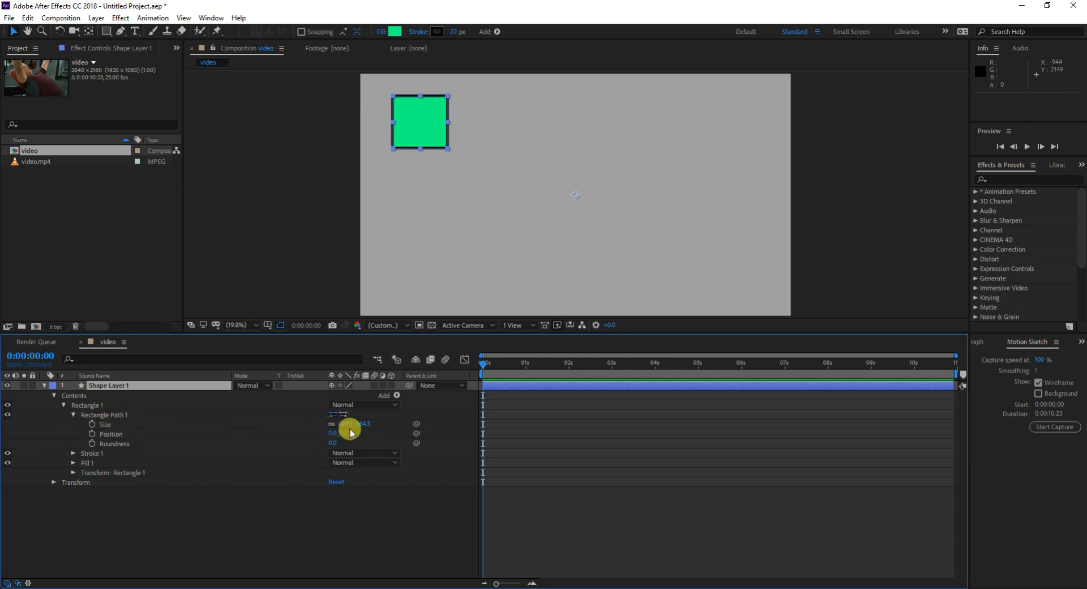
{"action": "mouse_move", "coordinate": [343, 423]}
{"action": "left_mouse_down"}
{"action": "mouse_move", "coordinate": [317, 427]}
{"action": "mouse_move", "coordinate": [391, 426]}
{"action": "mouse_move", "coordinate": [338, 426]}
{"action": "left_mouse_up"}
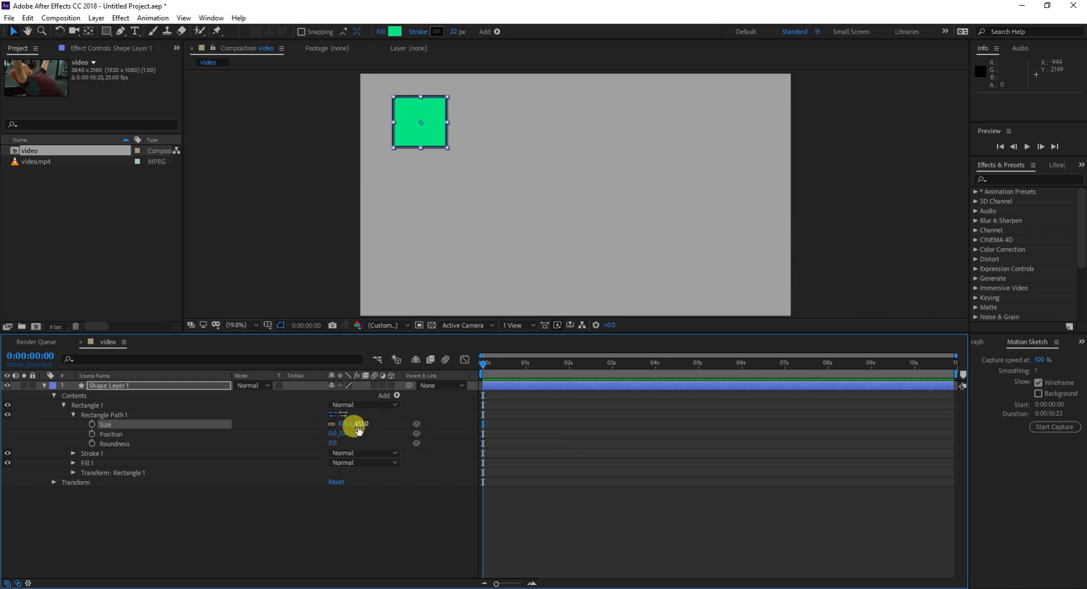
{"action": "left_click_drag", "start_coordinate": [337, 425], "coordinate": [382, 425]}
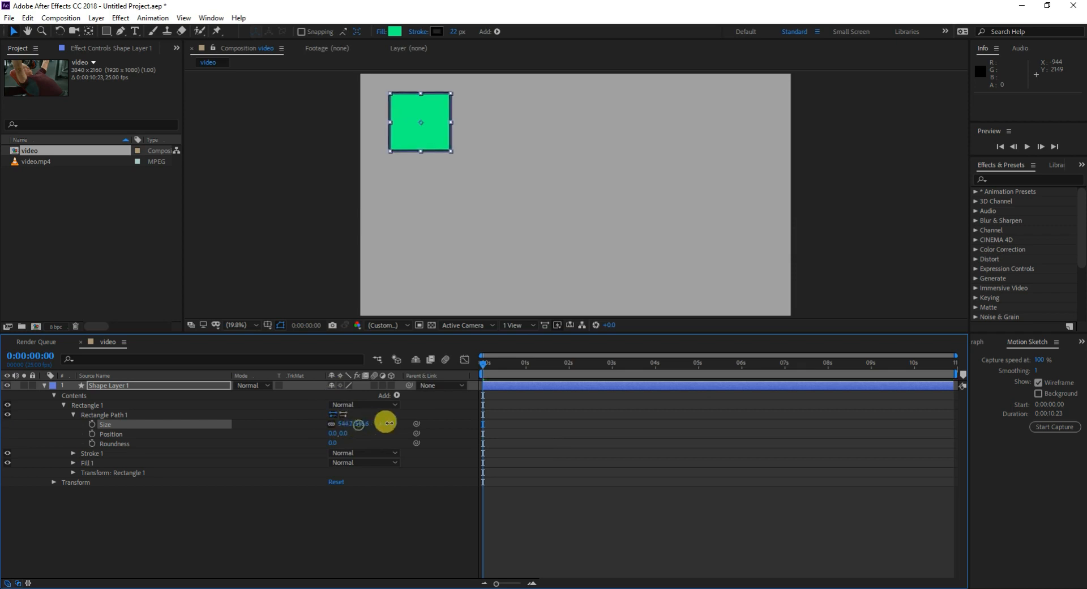
{"action": "left_click", "coordinate": [345, 423]}
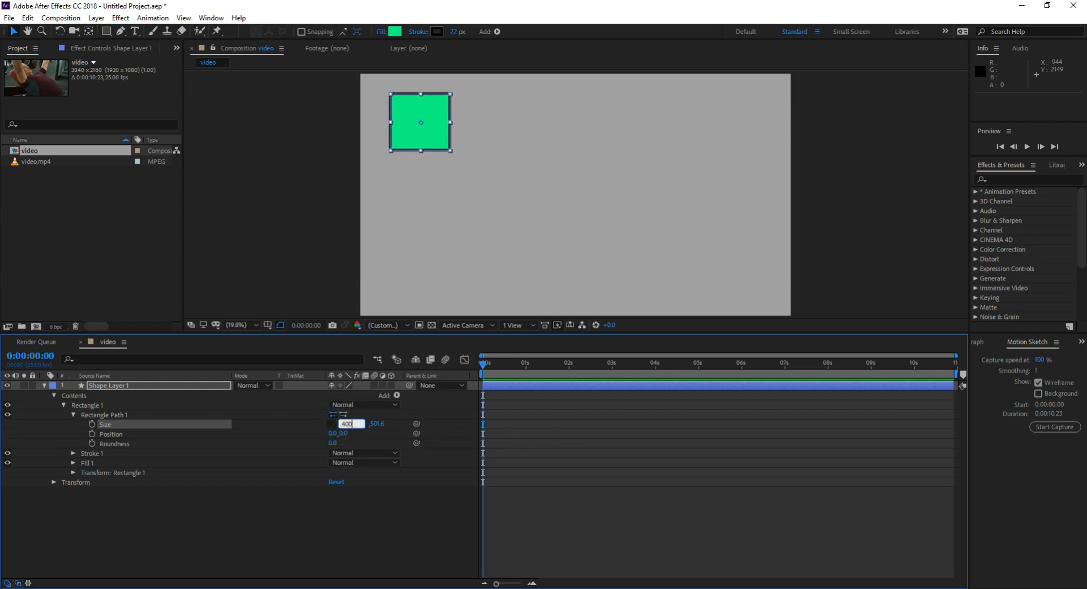
{"action": "left_click", "coordinate": [377, 423]}
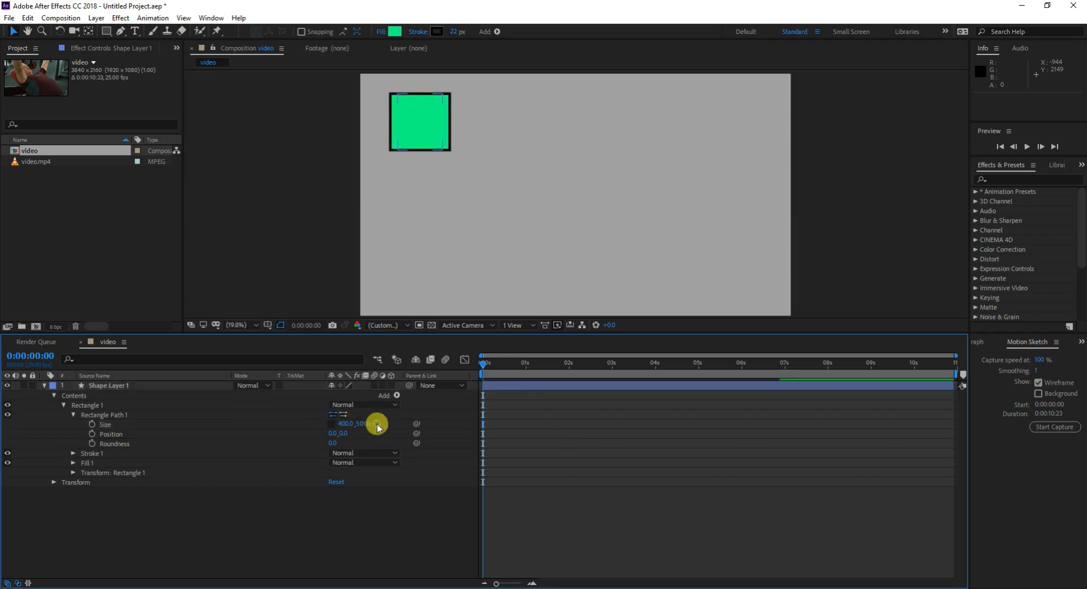
{"action": "left_click", "coordinate": [364, 424]}
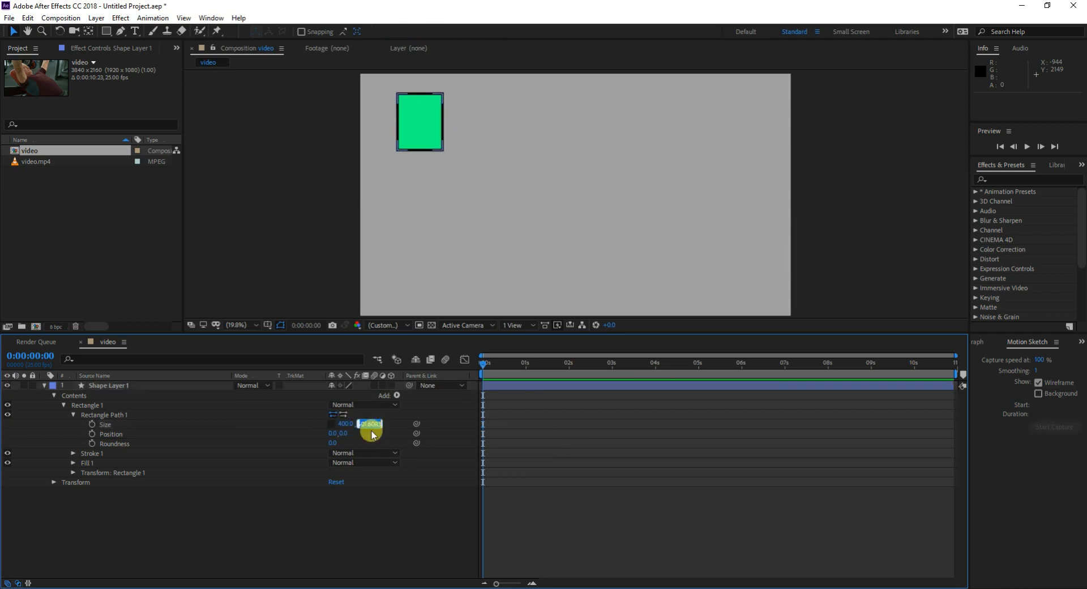
{"action": "type", "text": "400"}
{"action": "left_click", "coordinate": [371, 431]}
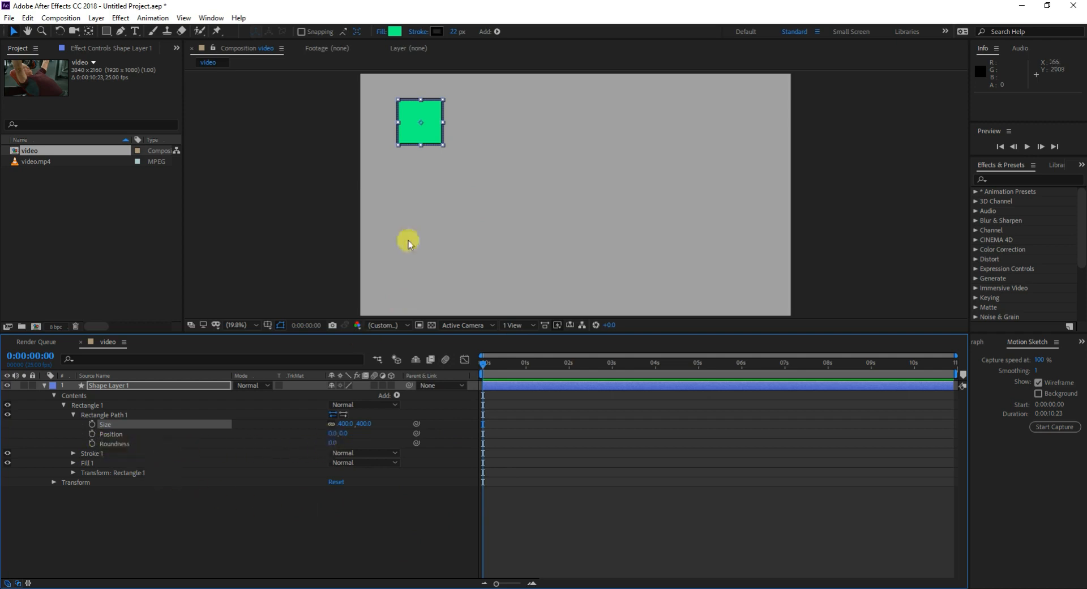
- Try out the rectangle's corner roundness, and keyframe Roundness from 0 at the start to about 208 at 1 second
{"action": "left_click_drag", "start_coordinate": [337, 442], "coordinate": [449, 429]}
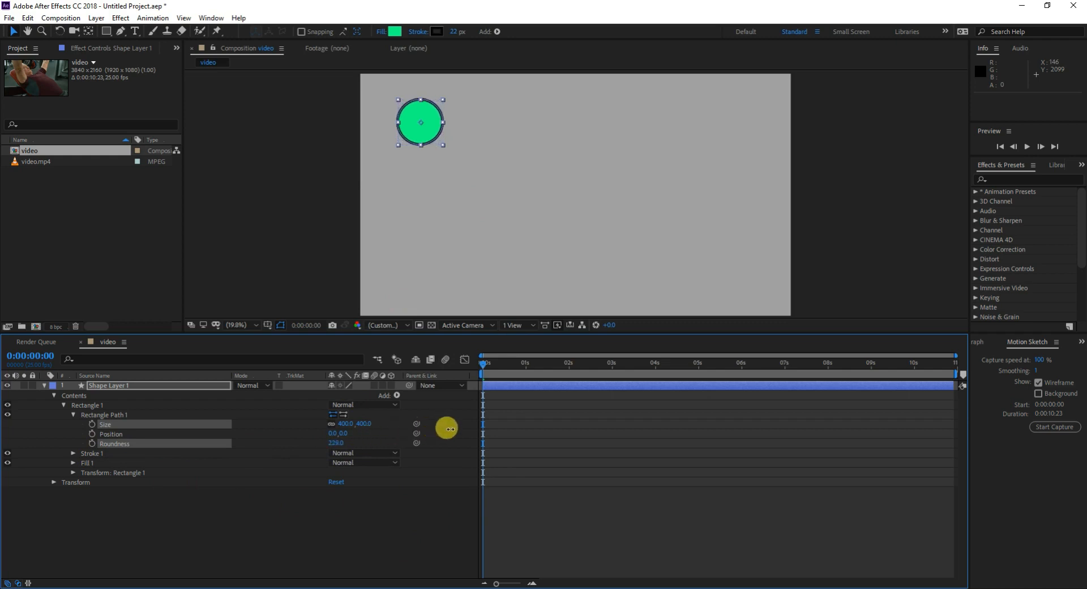
{"action": "left_click_drag", "start_coordinate": [447, 427], "coordinate": [125, 456]}
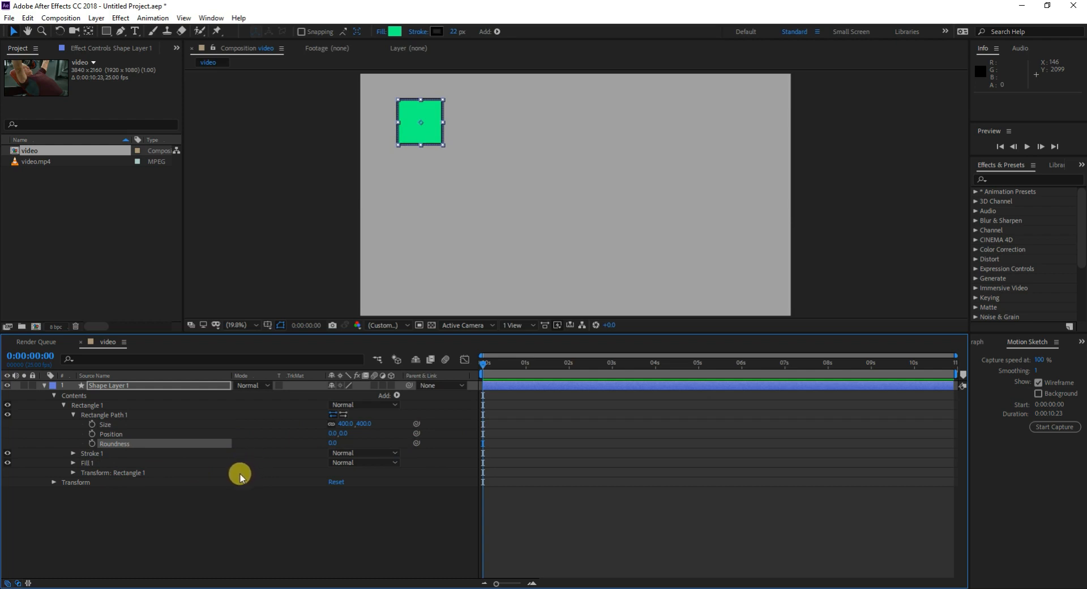
{"action": "left_click", "coordinate": [92, 444]}
{"action": "left_click_drag", "start_coordinate": [478, 368], "coordinate": [527, 373]}
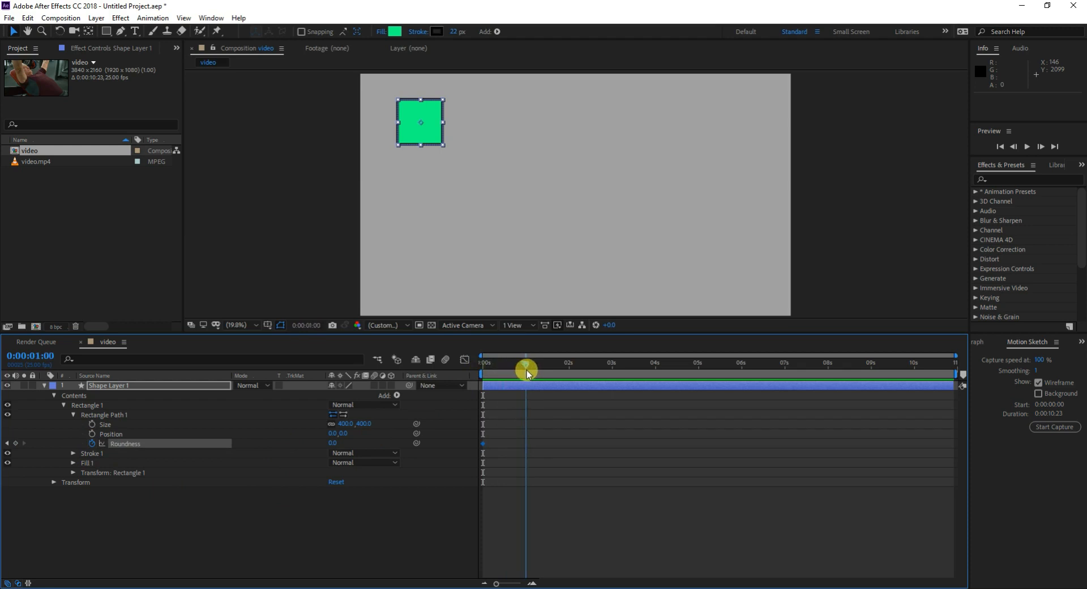
{"action": "left_click_drag", "start_coordinate": [333, 442], "coordinate": [452, 443]}
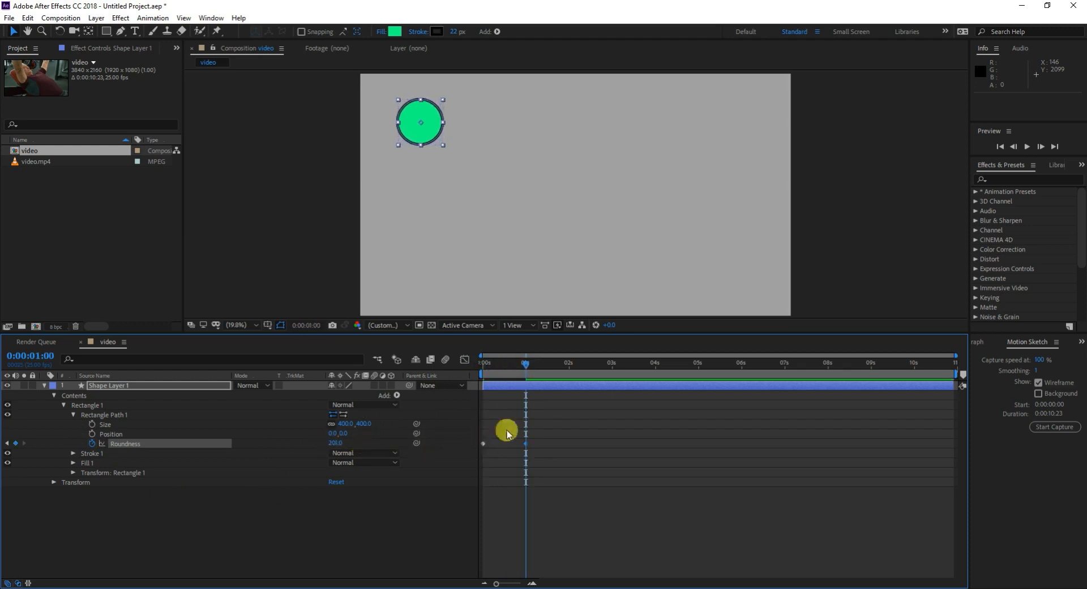
- Preview the roundness animation from the start and undo both of its keyframes
{"action": "left_click_drag", "start_coordinate": [526, 367], "coordinate": [422, 366]}
{"action": "key", "text": "space"}
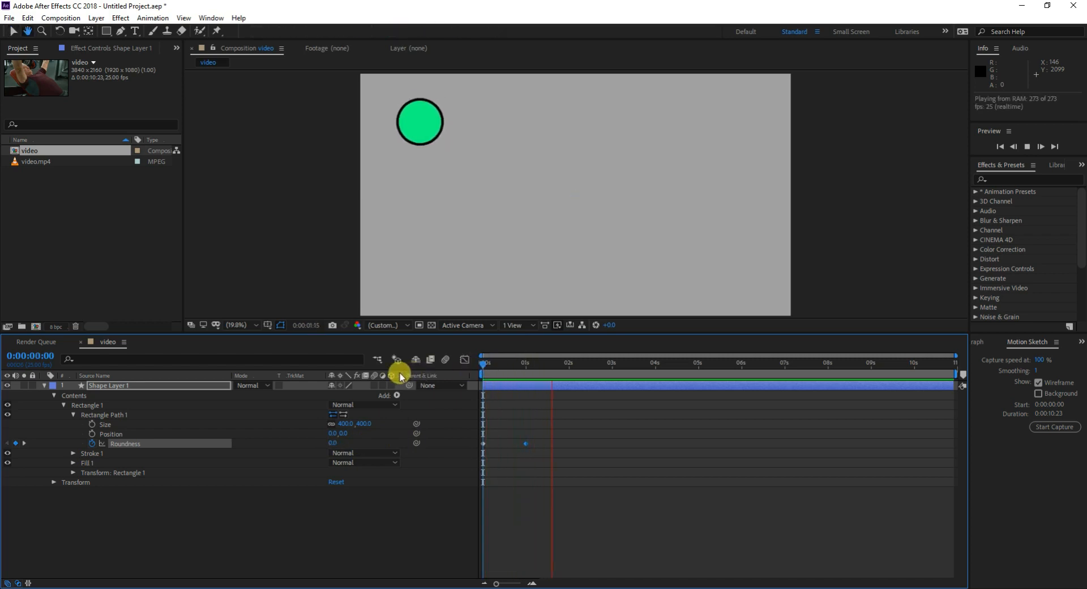
{"action": "key", "text": "space"}
{"action": "key", "text": "ctrl+z"}
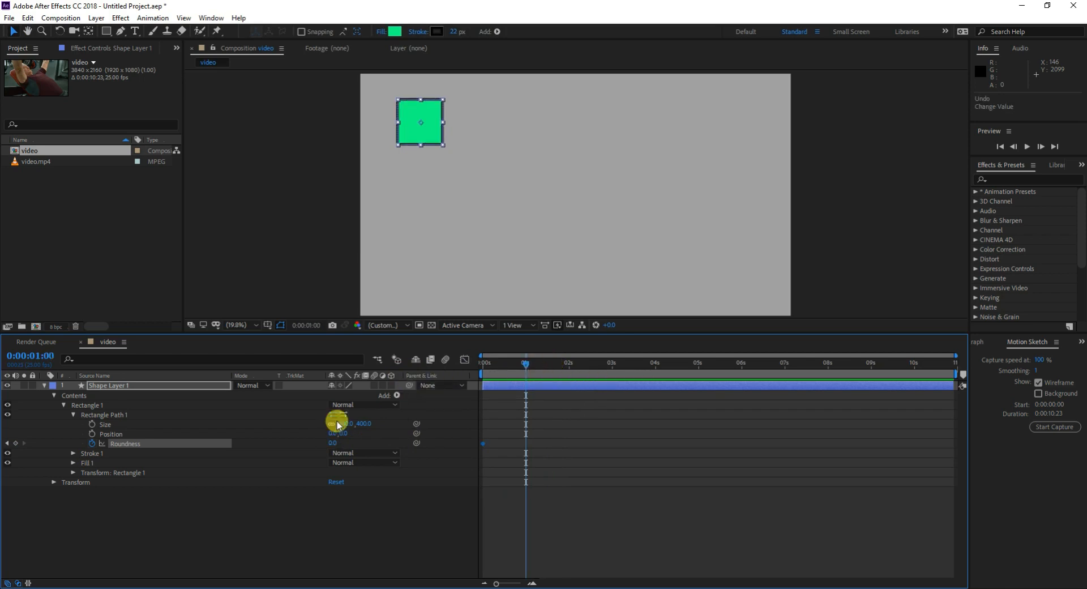
{"action": "key", "text": "ctrl+z"}
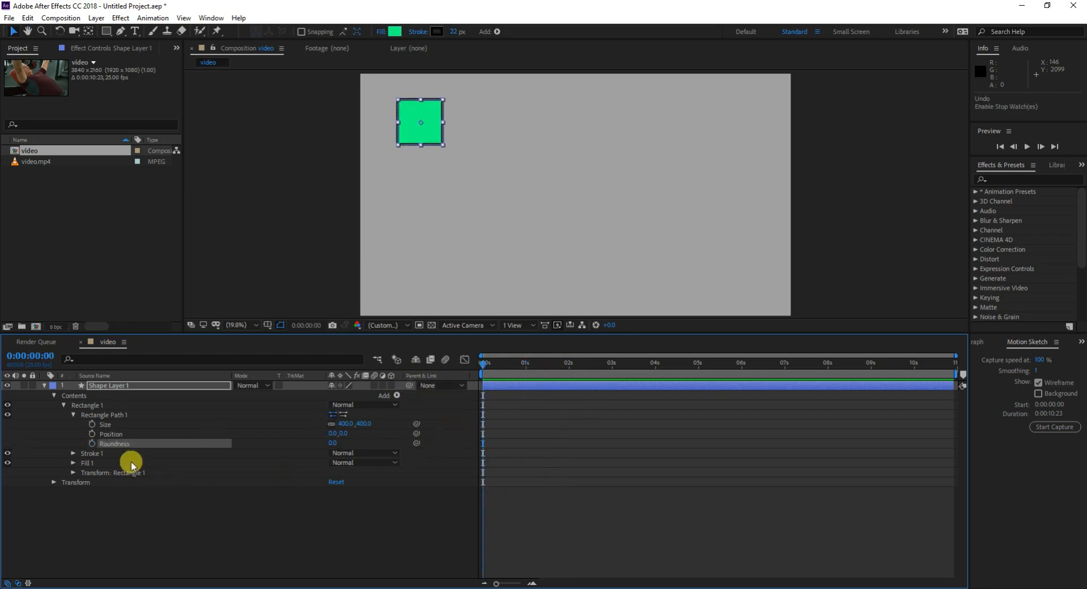
- Expand the rectangle's Stroke 1 properties and change the stroke color to red
{"action": "left_click", "coordinate": [73, 415]}
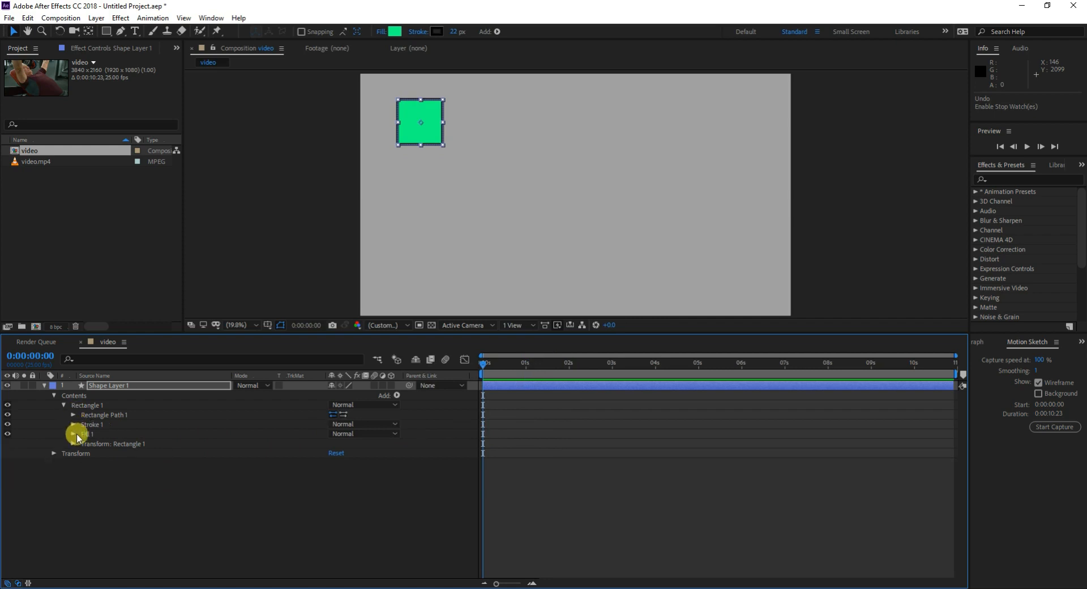
{"action": "left_click", "coordinate": [73, 425]}
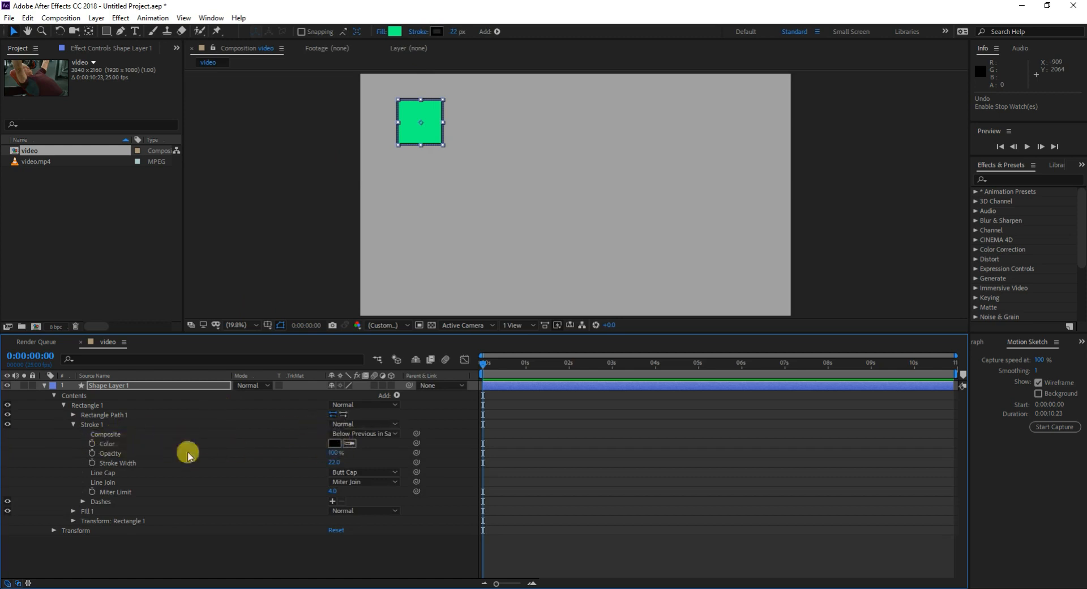
{"action": "left_click", "coordinate": [334, 445]}
{"action": "left_click", "coordinate": [844, 166]}
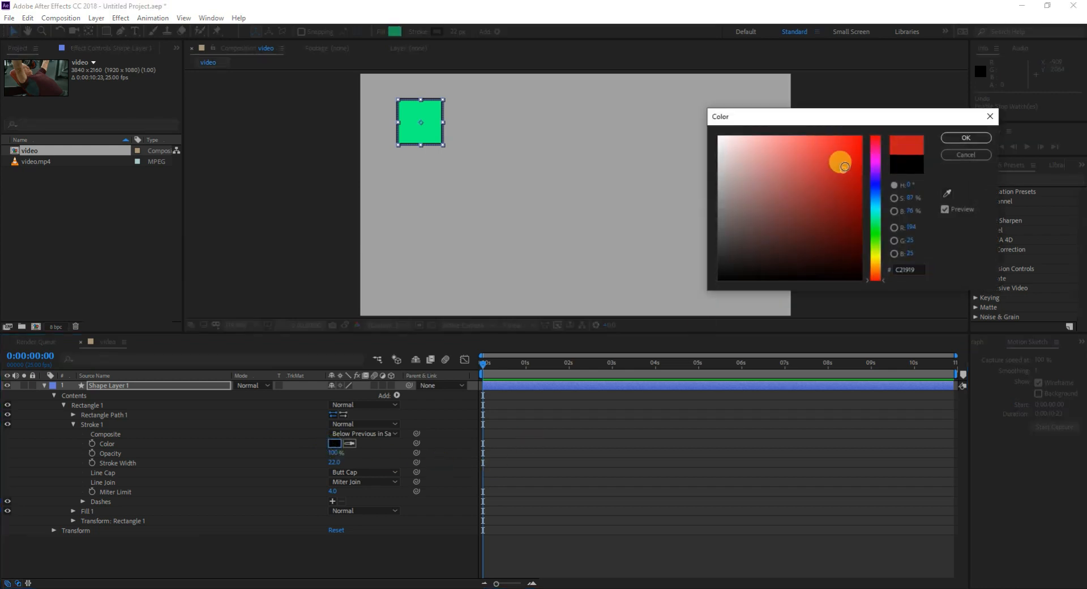
{"action": "left_click", "coordinate": [961, 138]}
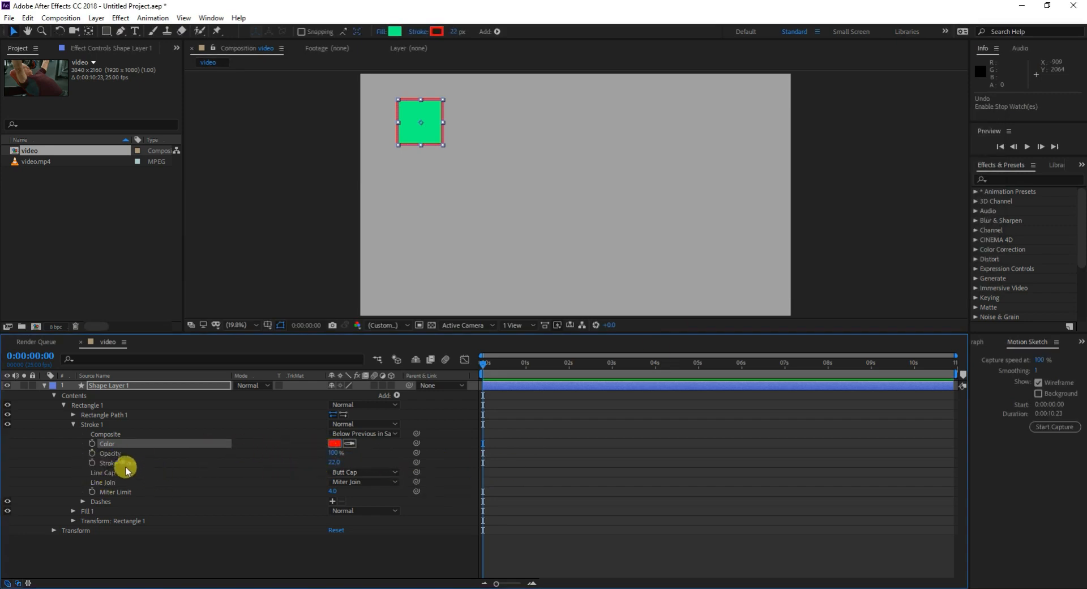
- Set the rectangle's stroke width to 35 px and its stroke opacity to 47%, and look through the stroke's blending modes
{"action": "mouse_move", "coordinate": [333, 461]}
{"action": "left_mouse_down"}
{"action": "mouse_move", "coordinate": [350, 462]}
{"action": "mouse_move", "coordinate": [296, 452]}
{"action": "mouse_move", "coordinate": [310, 451]}
{"action": "left_mouse_up"}
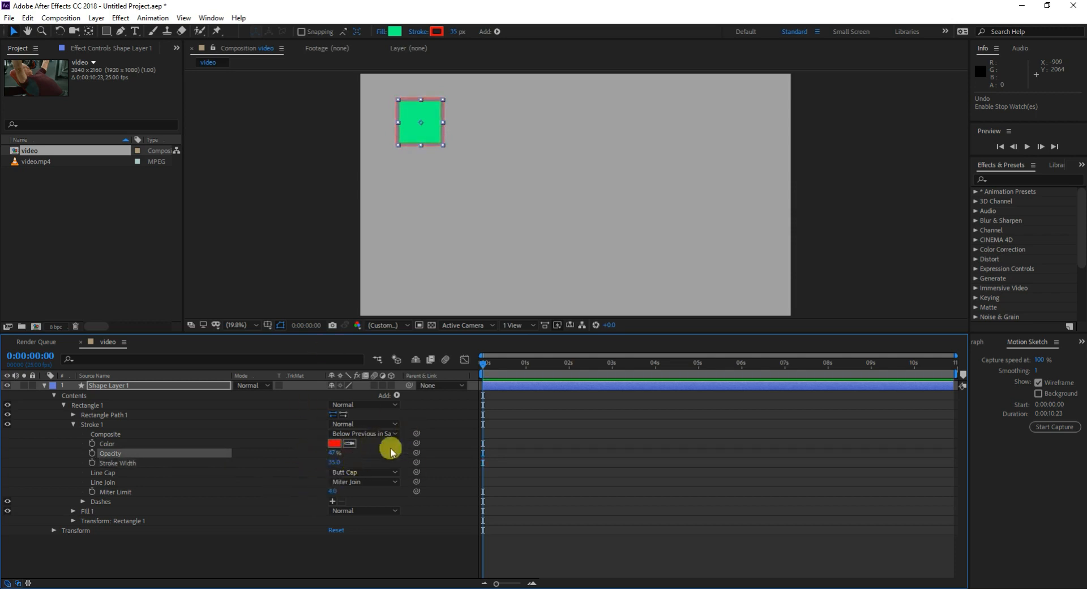
{"action": "left_click", "coordinate": [393, 425]}
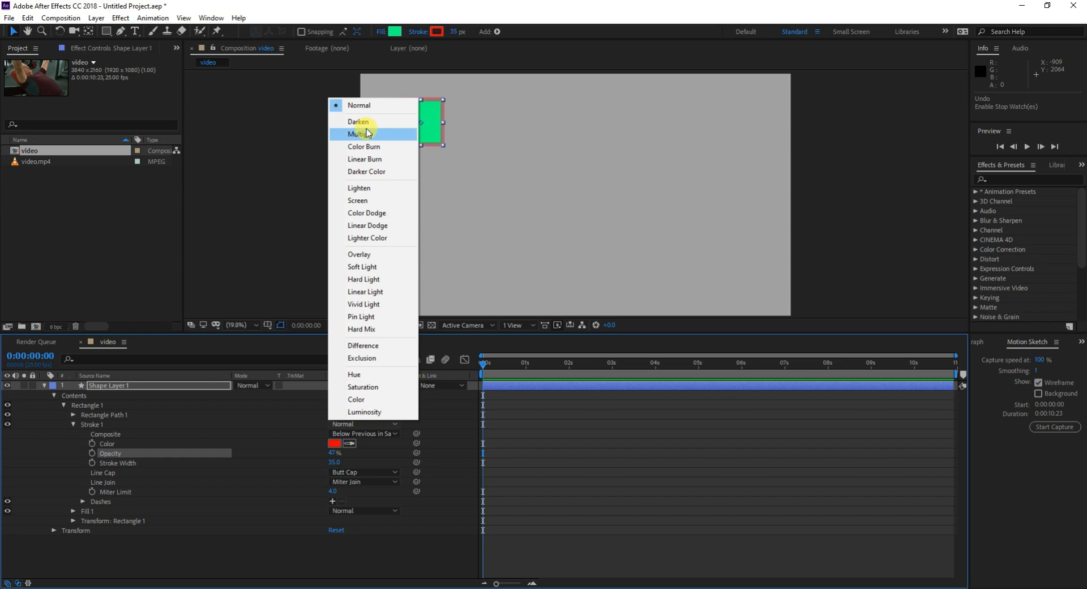
{"action": "left_click", "coordinate": [286, 441]}
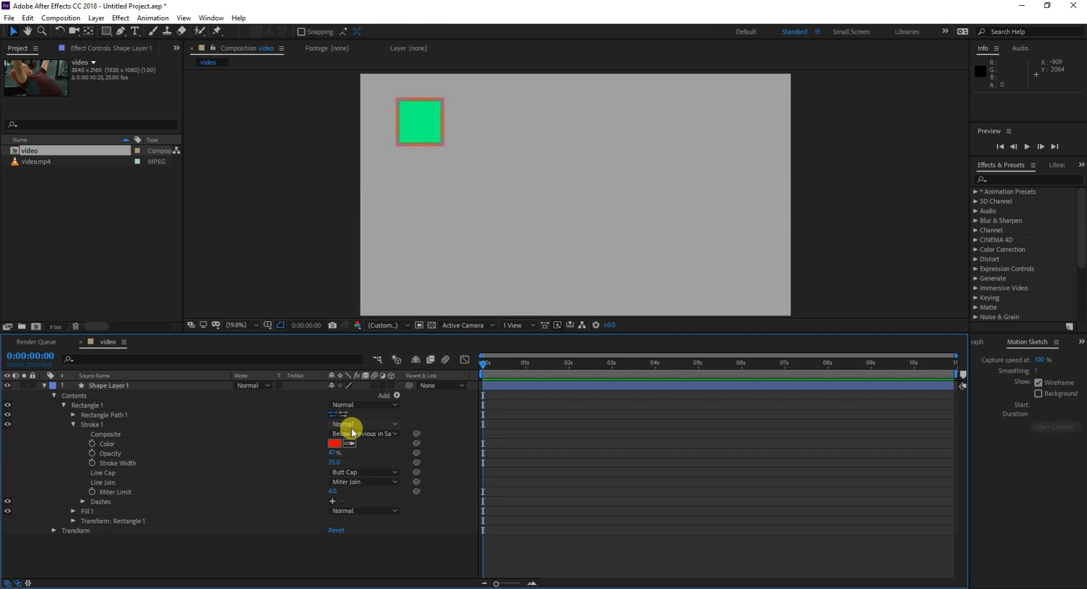
{"action": "left_click", "coordinate": [73, 424]}
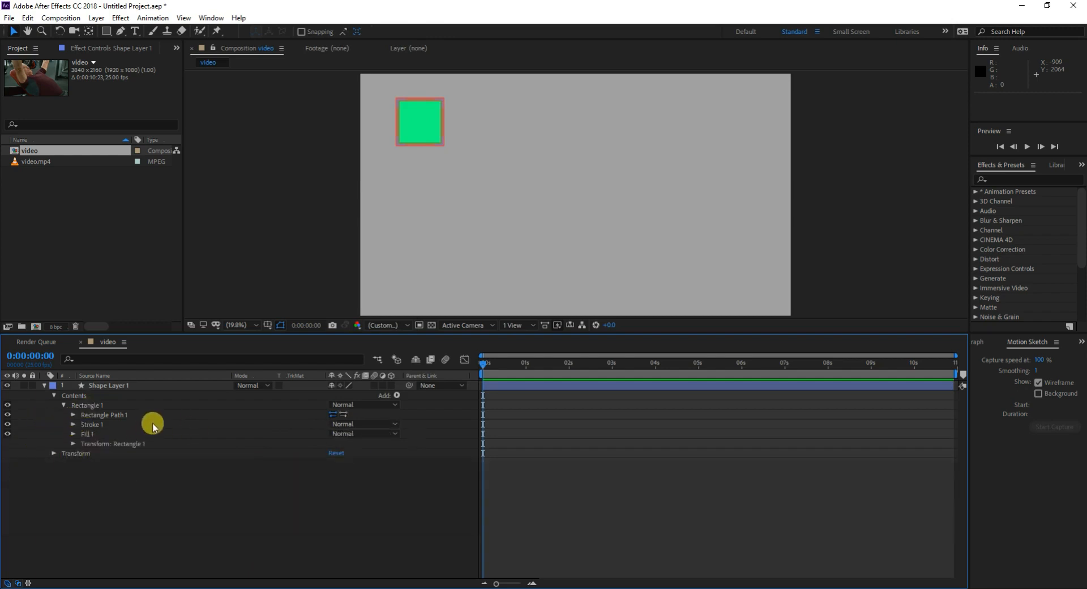
- Expand the rectangle's Fill 1 properties and change the fill color to blue
{"action": "left_click", "coordinate": [73, 434]}
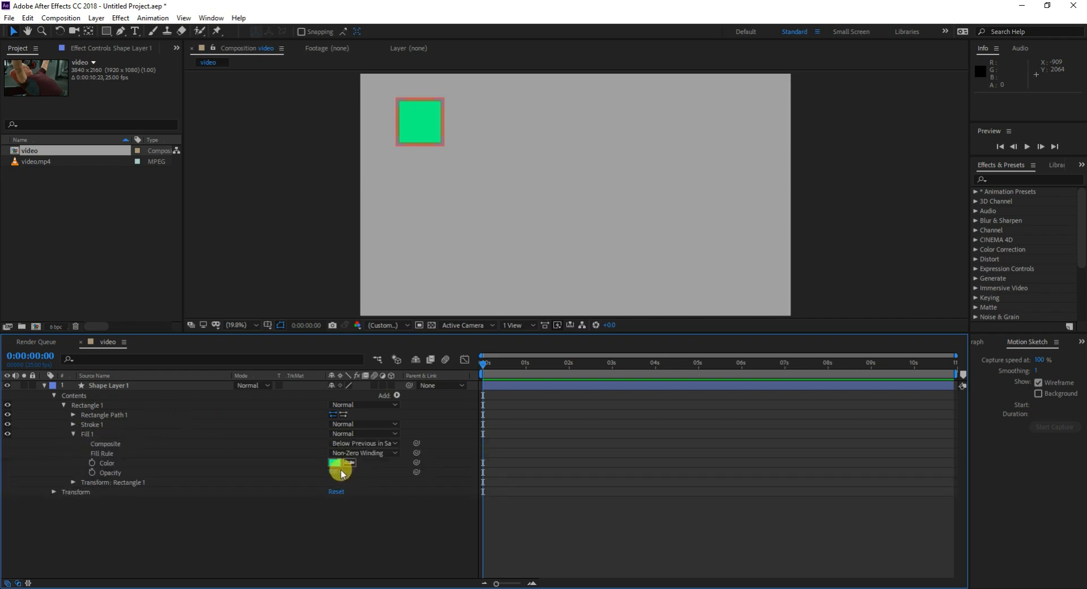
{"action": "left_click", "coordinate": [334, 463]}
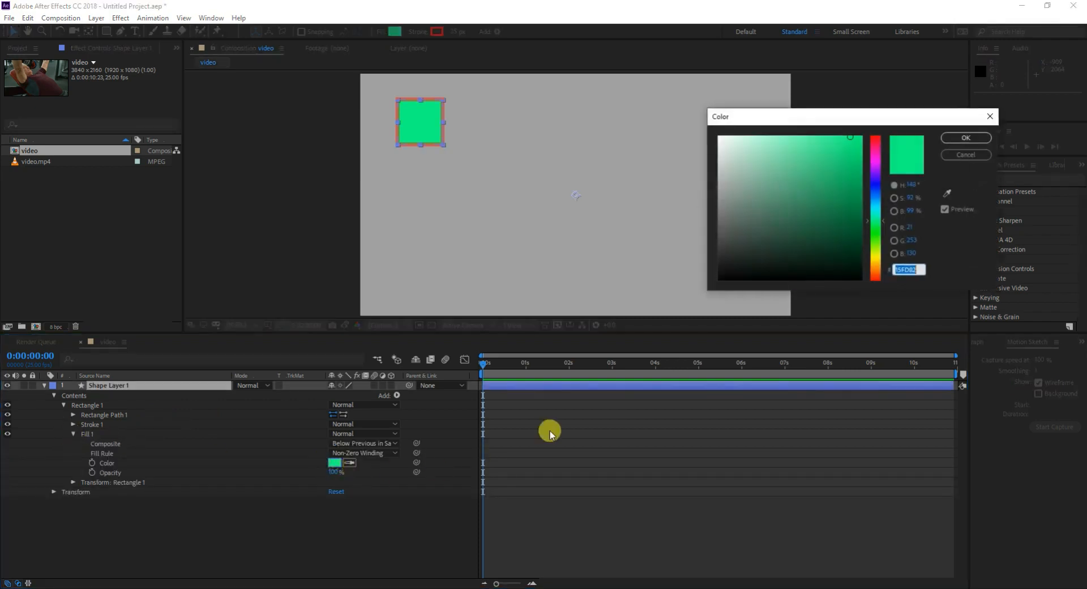
{"action": "left_click", "coordinate": [880, 168]}
{"action": "left_click", "coordinate": [874, 204]}
{"action": "left_click_drag", "start_coordinate": [875, 204], "coordinate": [874, 187]}
{"action": "left_click", "coordinate": [973, 138]}
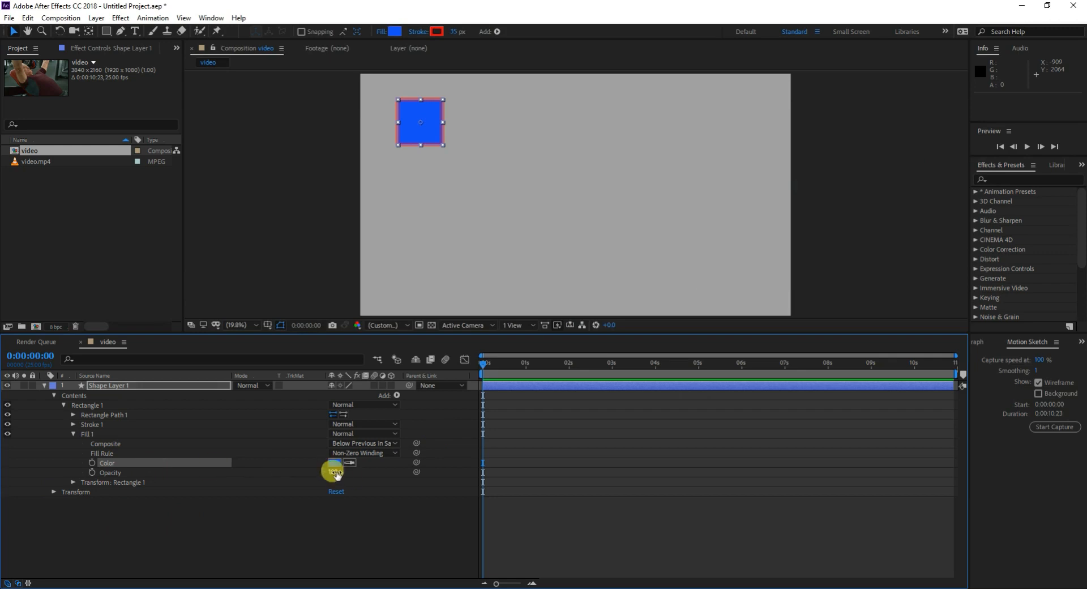
- Keyframe the rectangle's fill opacity from 100% at the start to a lower value at about 2 seconds
{"action": "left_click", "coordinate": [93, 472]}
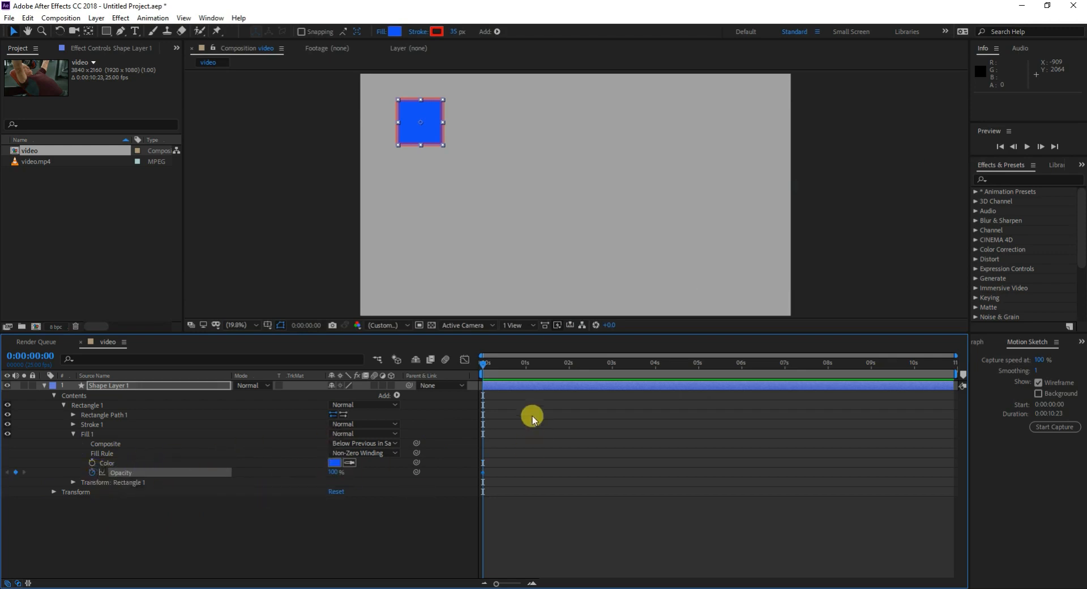
{"action": "left_click_drag", "start_coordinate": [481, 369], "coordinate": [567, 365]}
{"action": "left_click_drag", "start_coordinate": [333, 472], "coordinate": [282, 465]}
{"action": "left_click_drag", "start_coordinate": [568, 368], "coordinate": [339, 376]}
- Preview the fill opacity fade, undo its keyframes and collapse the Fill 1 properties
{"action": "key", "text": "space"}
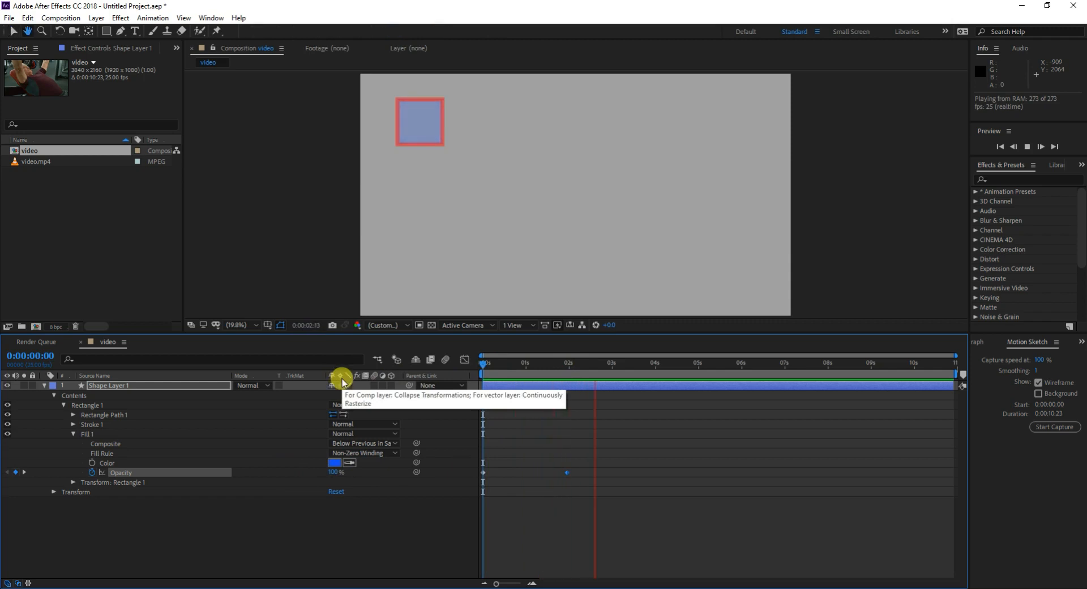
{"action": "key", "text": "space"}
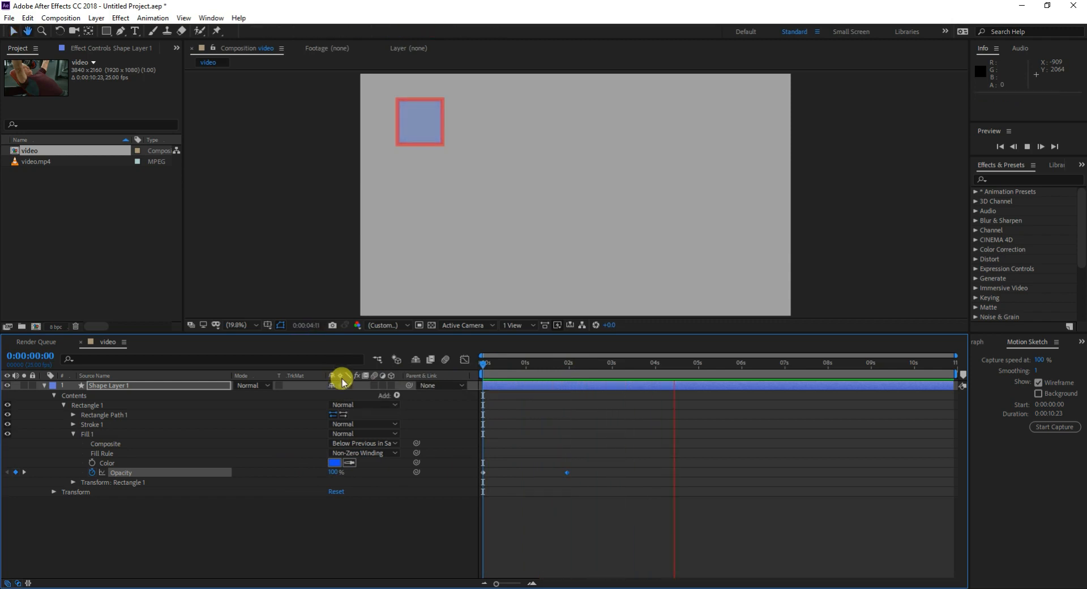
{"action": "key", "text": "ctrl+z"}
{"action": "key", "text": "ctrl+z"}
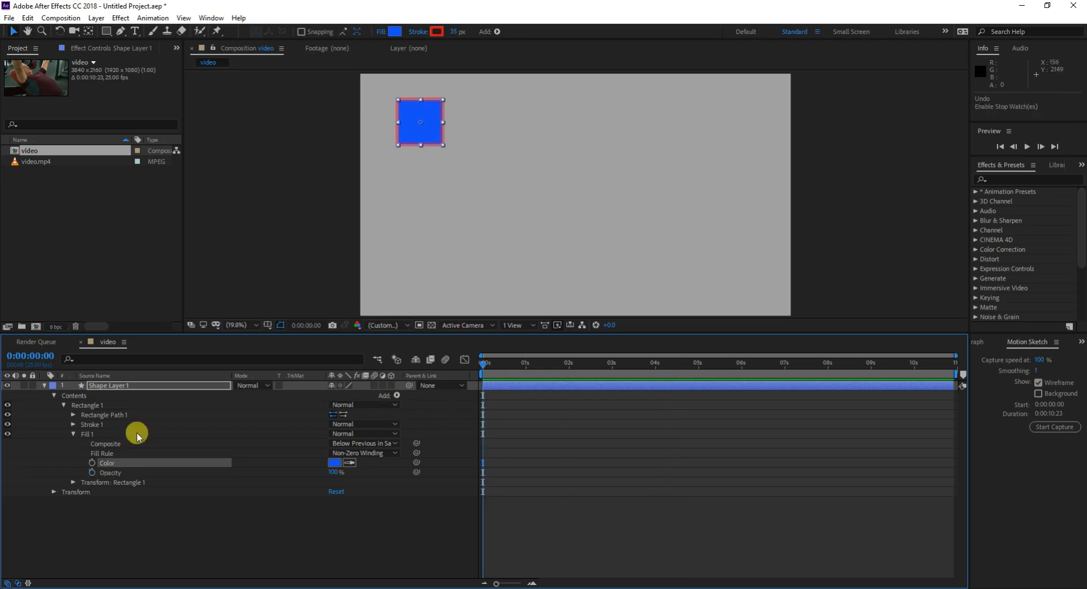
{"action": "left_click", "coordinate": [74, 434]}
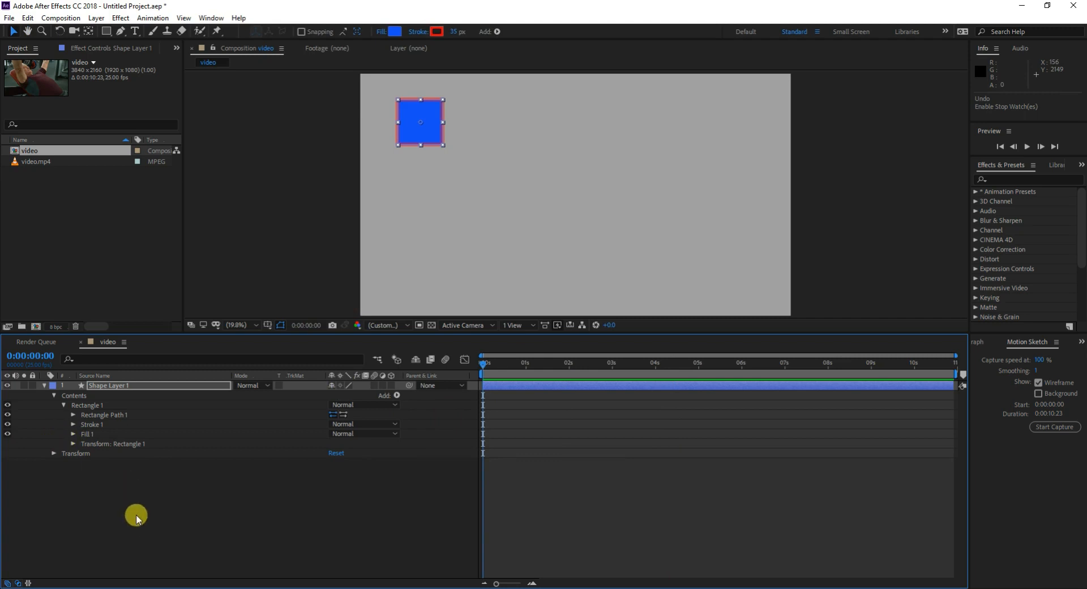
- Delete the blue rectangle's shape layer with all its contents from the composition
{"action": "left_click_drag", "start_coordinate": [142, 535], "coordinate": [71, 385]}
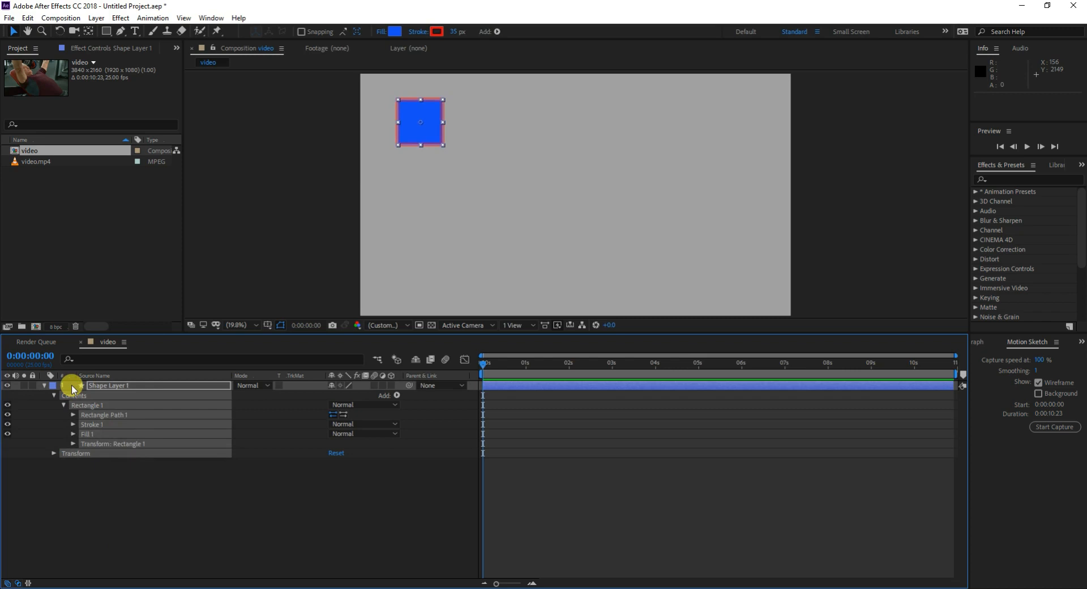
{"action": "key", "text": "Delete"}
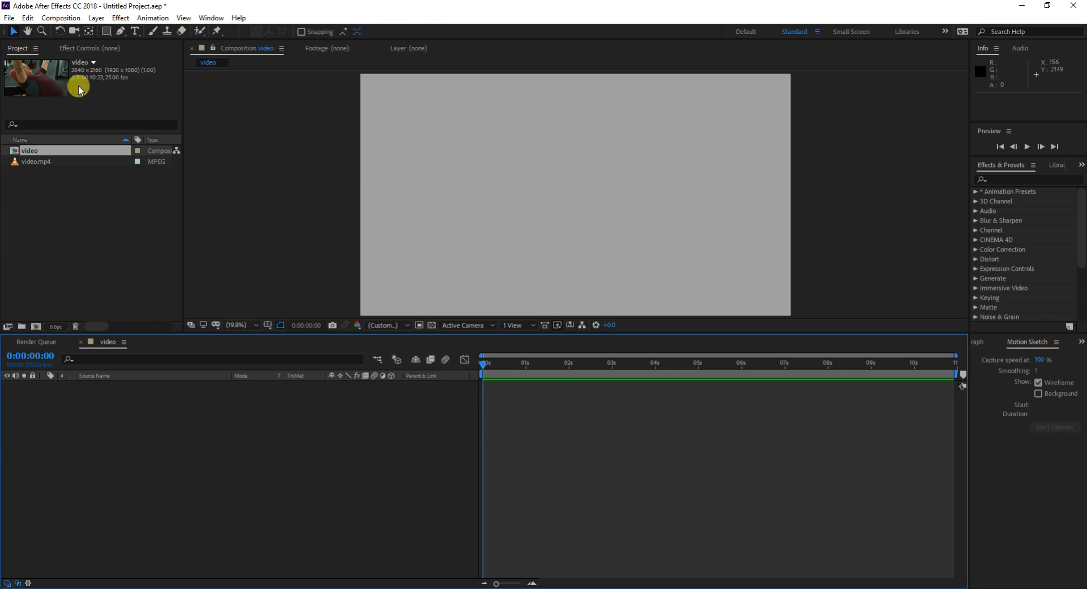
- Create a green rectangle shape layer filling the whole composition and reduce its scale to 47%
{"action": "left_click", "coordinate": [105, 33]}
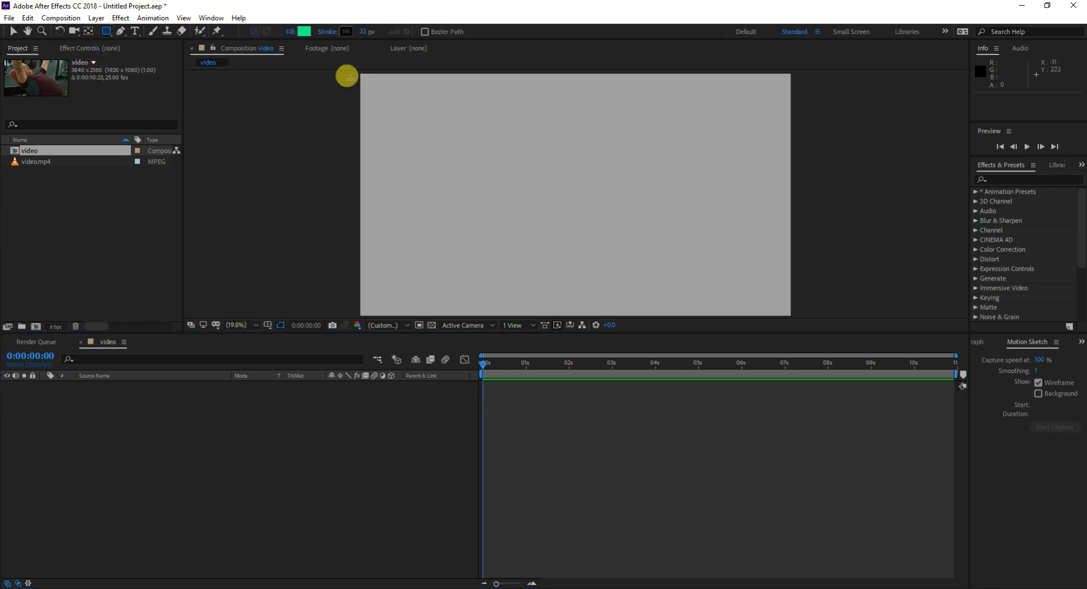
{"action": "double_click", "coordinate": [106, 31]}
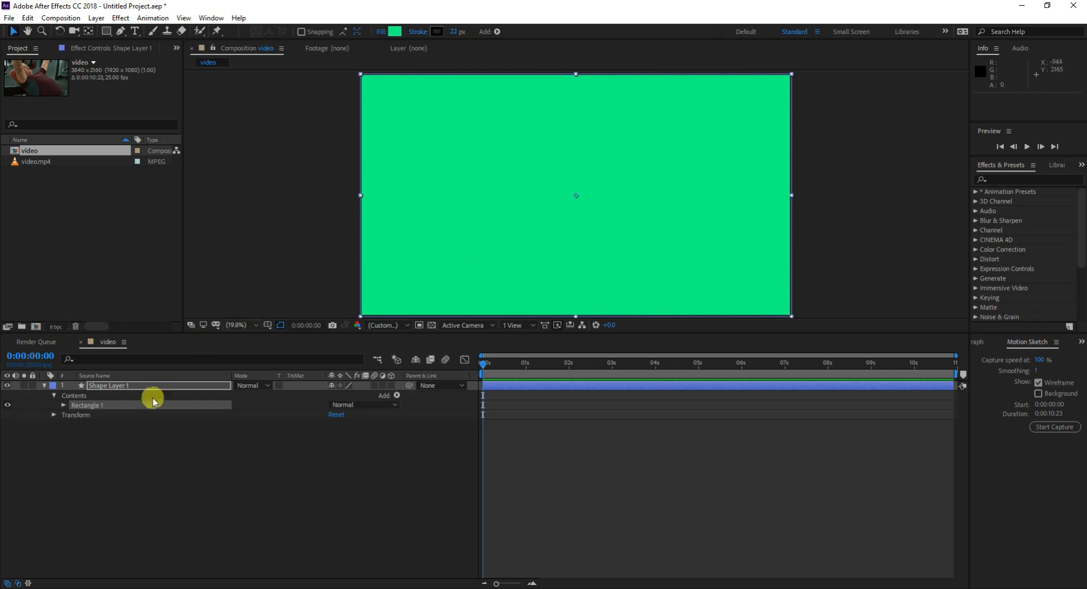
{"action": "key", "text": "s"}
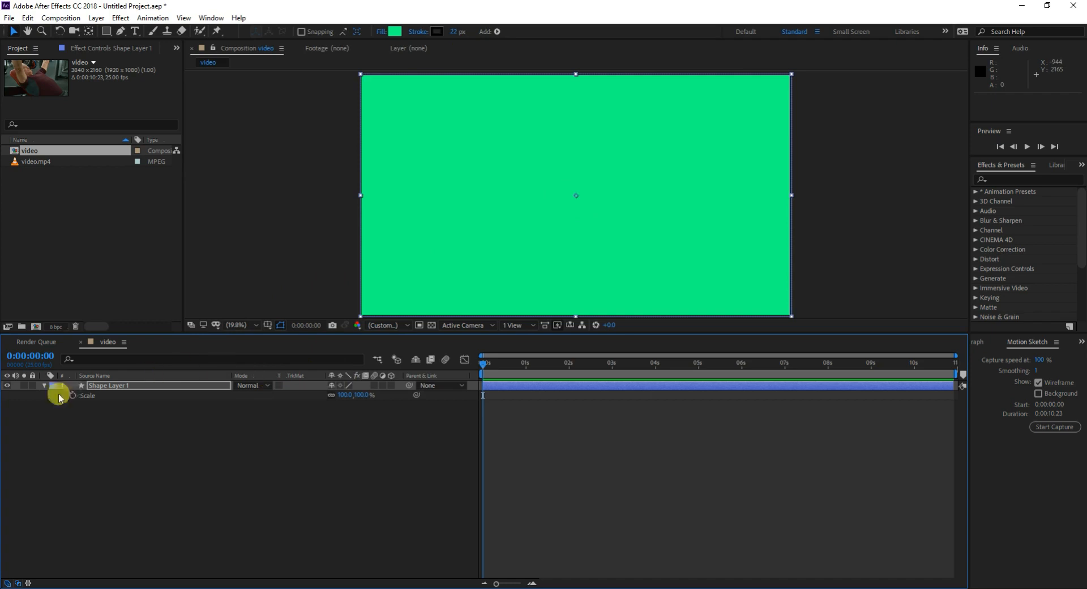
{"action": "left_click_drag", "start_coordinate": [347, 397], "coordinate": [311, 395]}
- Set the shape layer's horizontal and vertical scale to 400%
{"action": "left_click", "coordinate": [342, 398]}
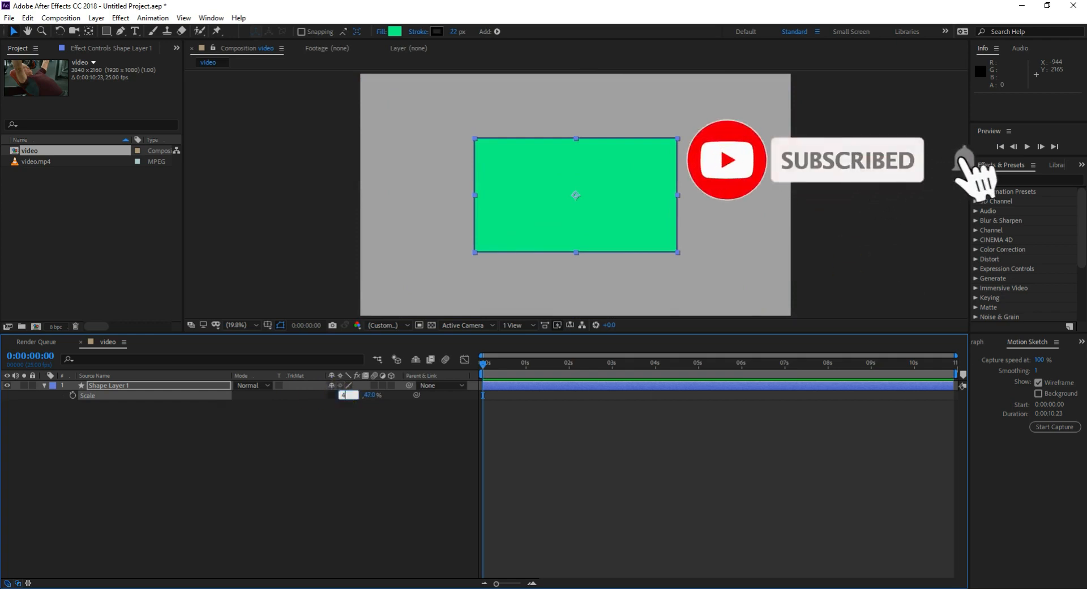
{"action": "type", "text": "400"}
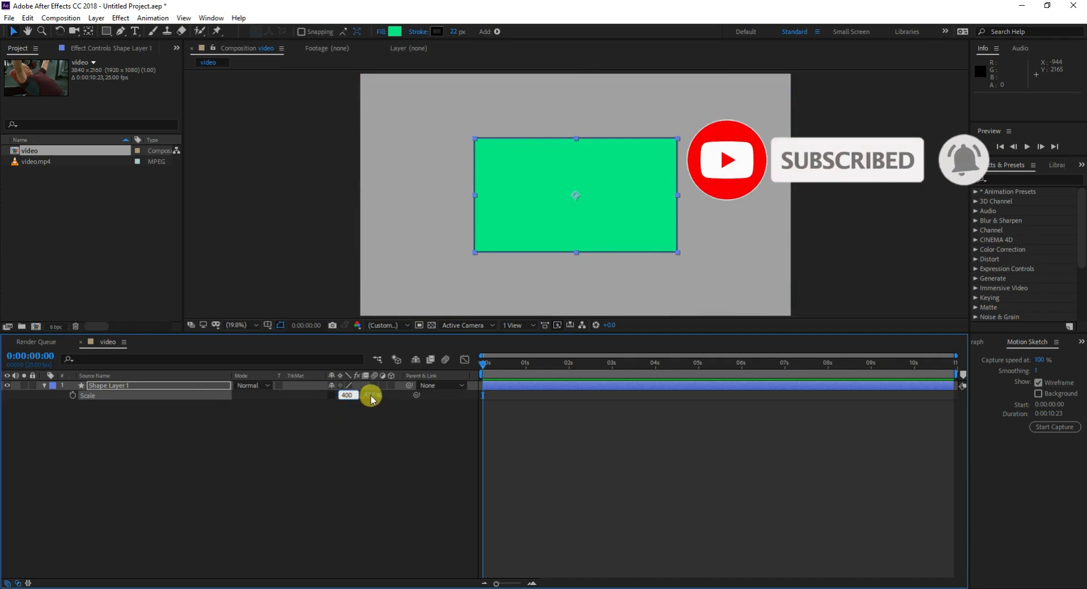
{"action": "key", "text": "Return"}
{"action": "left_click", "coordinate": [365, 395]}
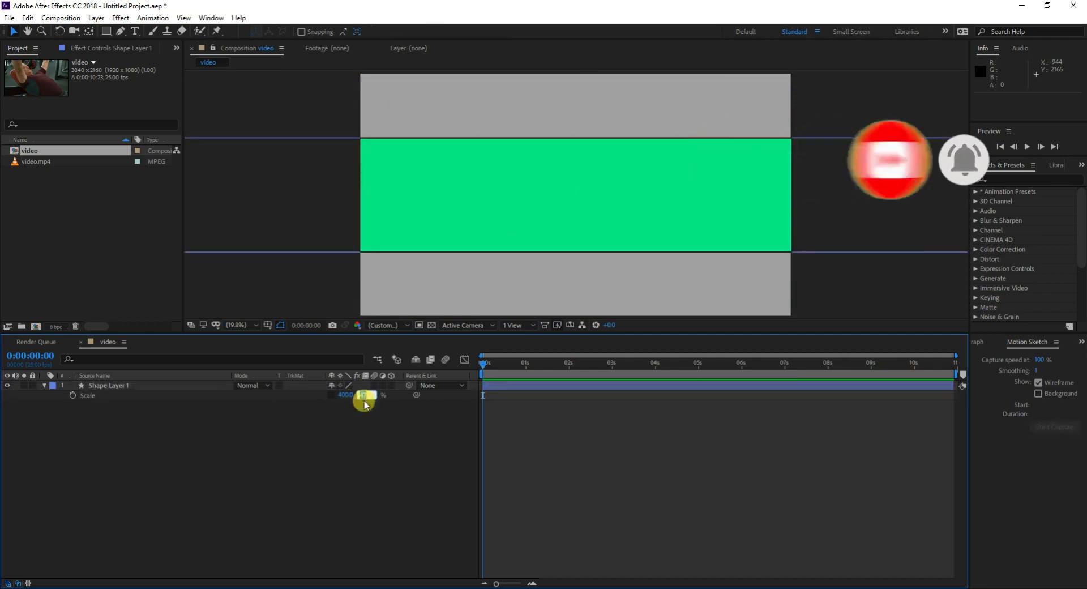
{"action": "type", "text": "400"}
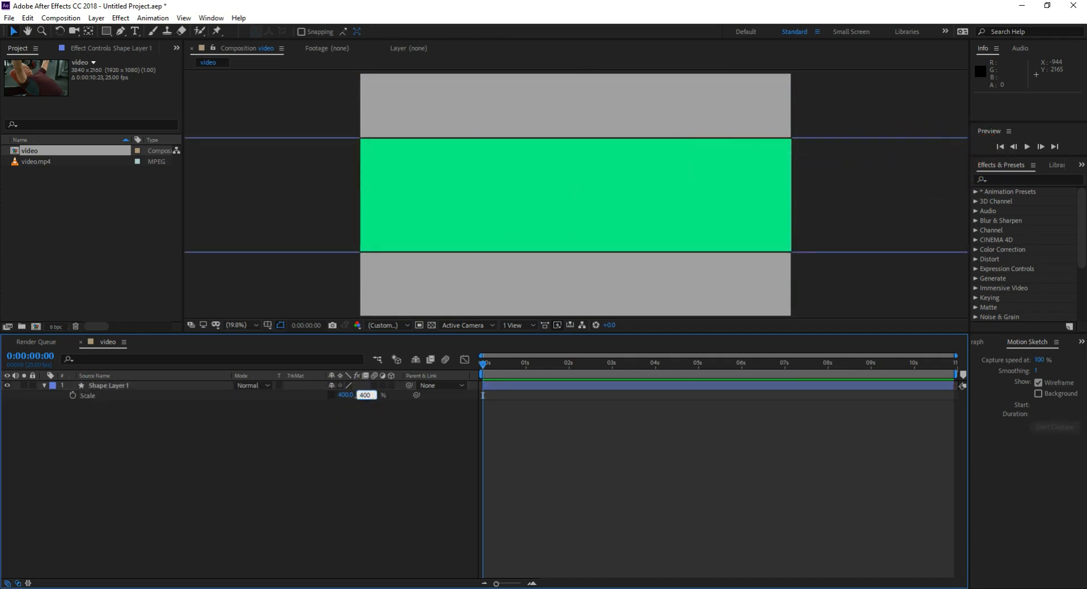
{"action": "left_click", "coordinate": [364, 402]}
- Set the shape layer's horizontal and vertical scale to 40%
{"action": "left_click", "coordinate": [344, 394]}
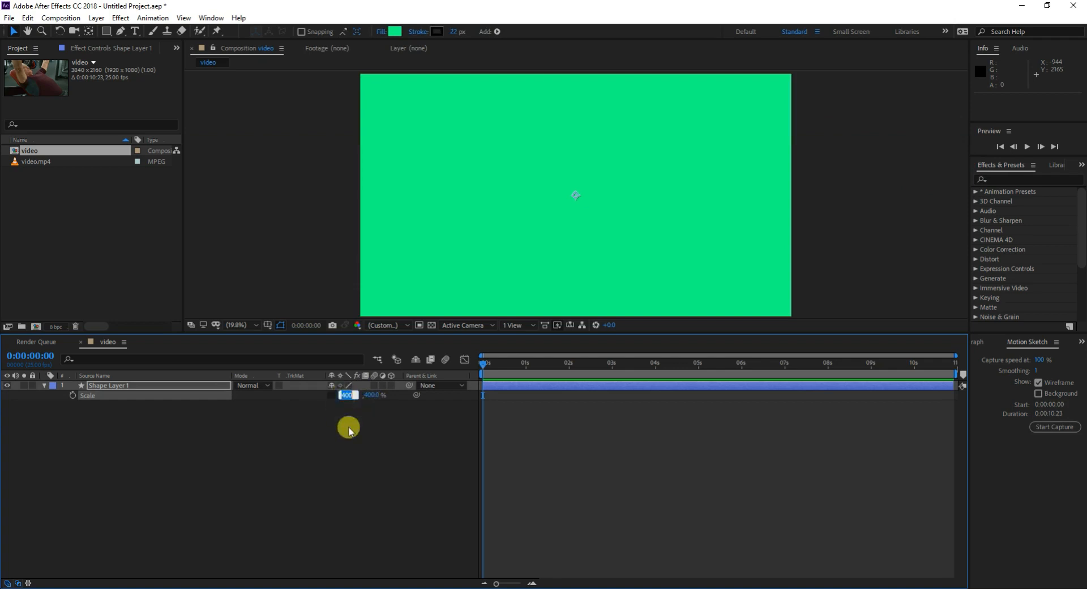
{"action": "type", "text": "40"}
{"action": "left_click", "coordinate": [365, 400]}
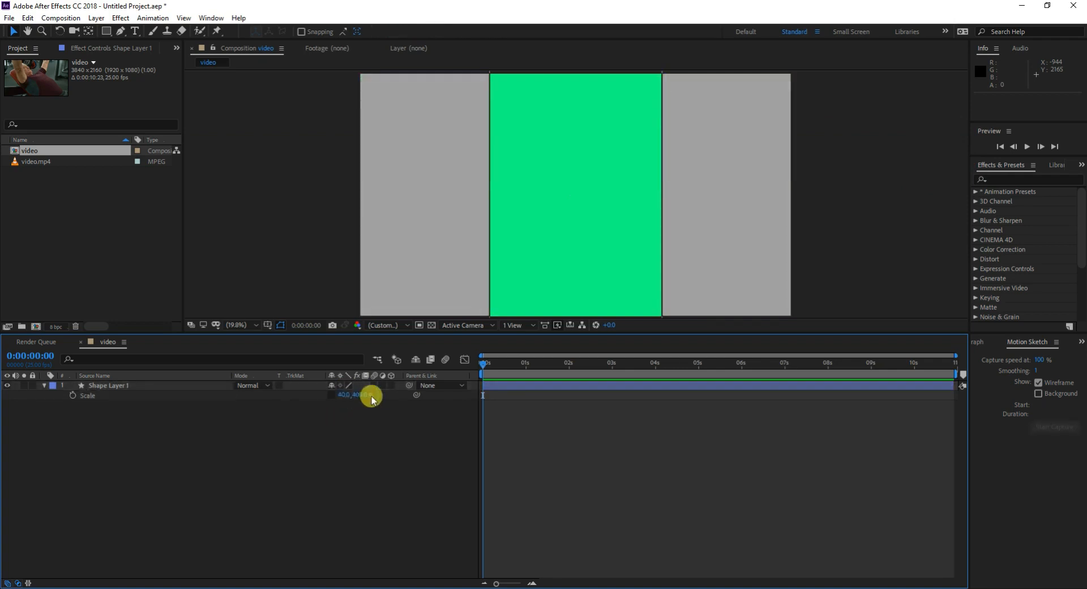
{"action": "left_click", "coordinate": [364, 394]}
{"action": "type", "text": "4"}
{"action": "left_click", "coordinate": [366, 398]}
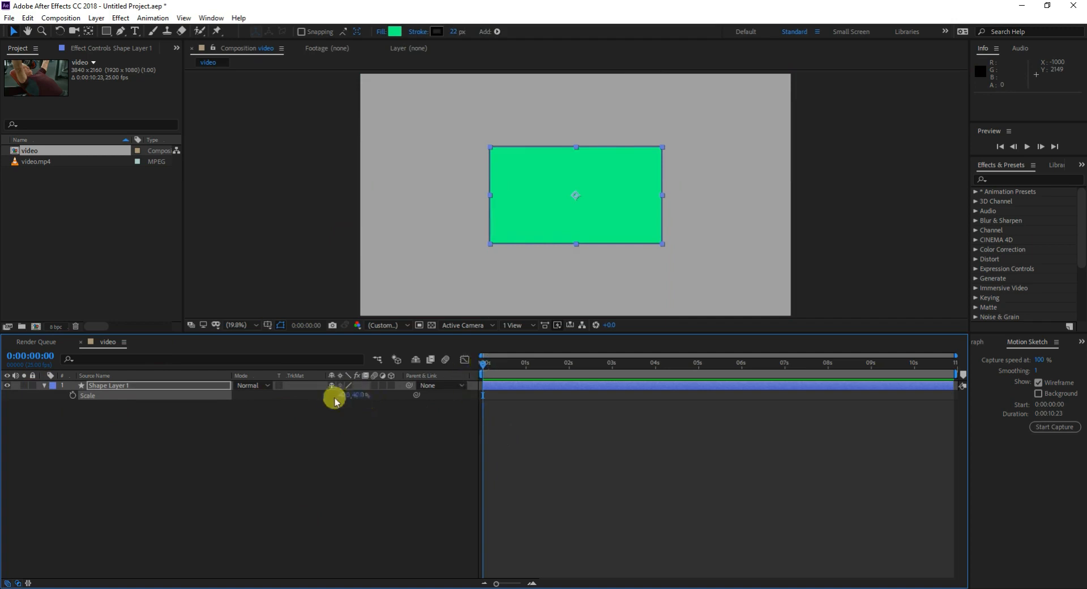
- Reduce the shape layer's scale to 33% and expand its full set of Transform properties
{"action": "left_click_drag", "start_coordinate": [342, 393], "coordinate": [339, 395]}
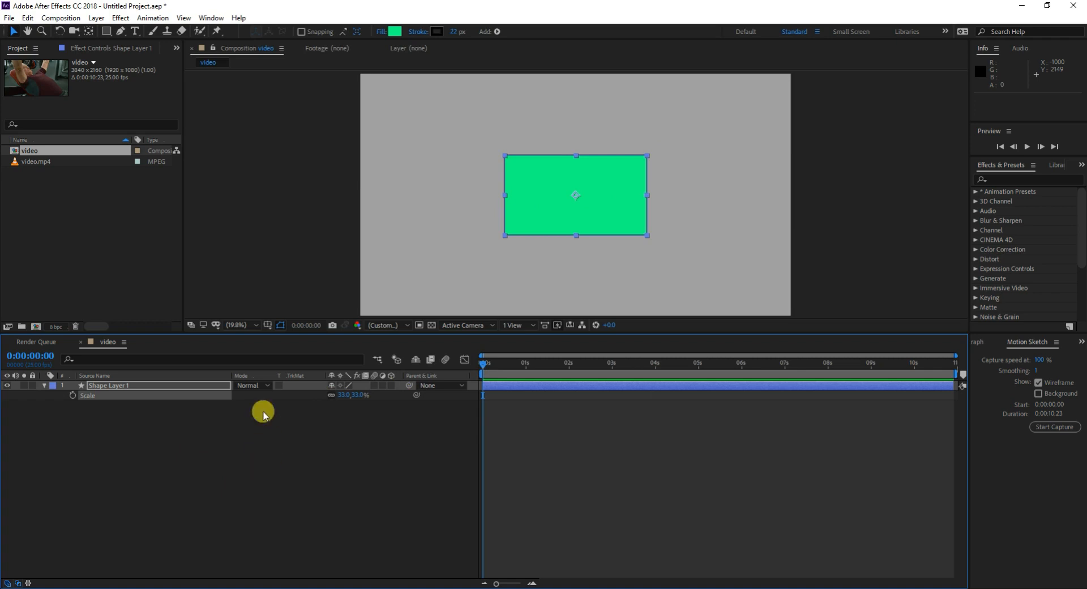
{"action": "left_click", "coordinate": [141, 441]}
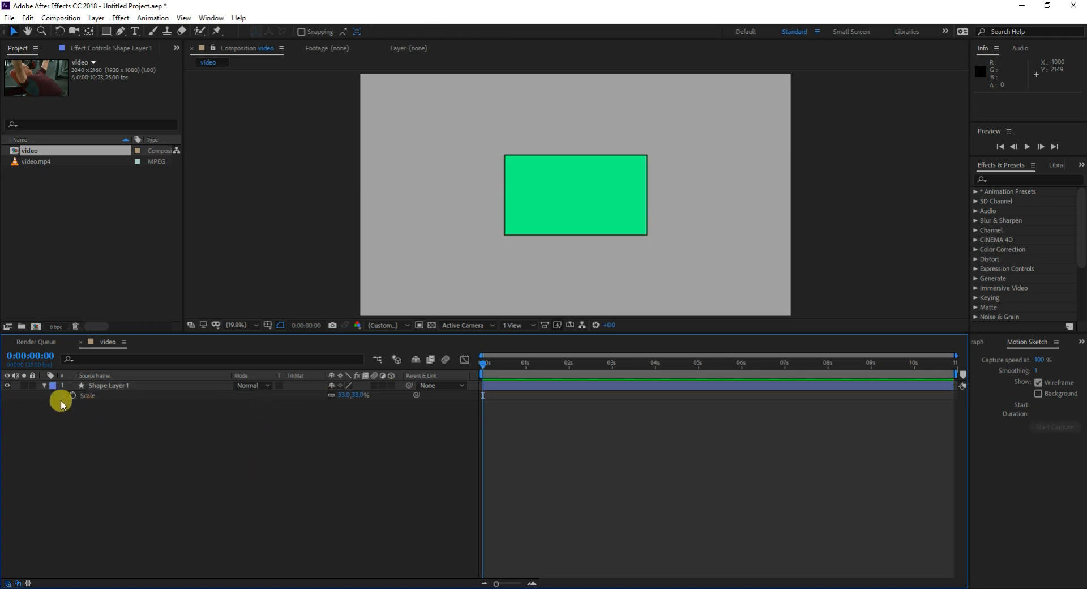
{"action": "left_click", "coordinate": [600, 202]}
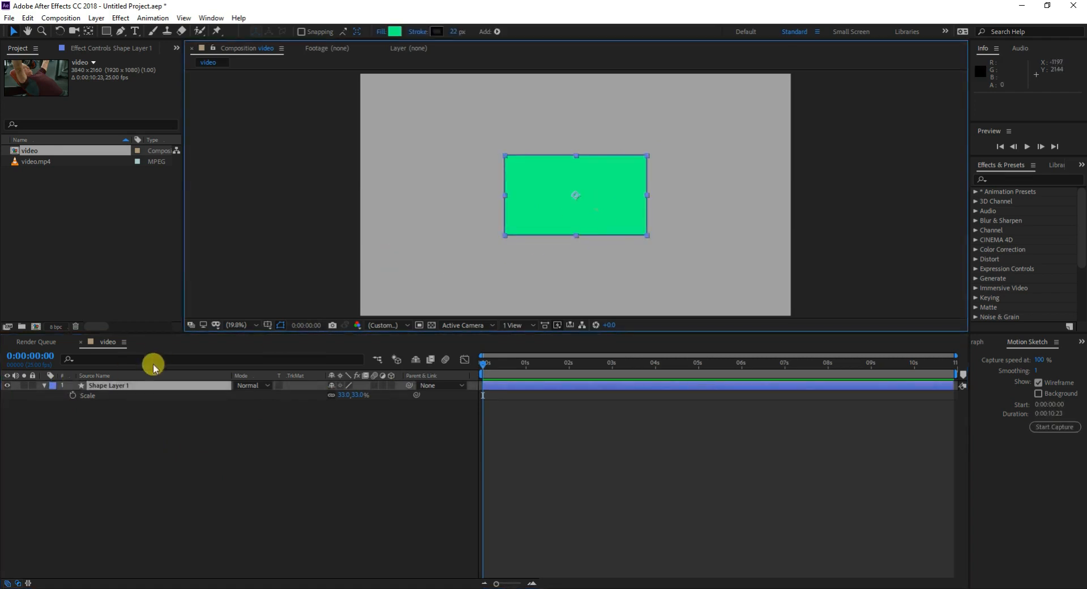
{"action": "left_click", "coordinate": [45, 385]}
{"action": "left_click", "coordinate": [45, 385]}
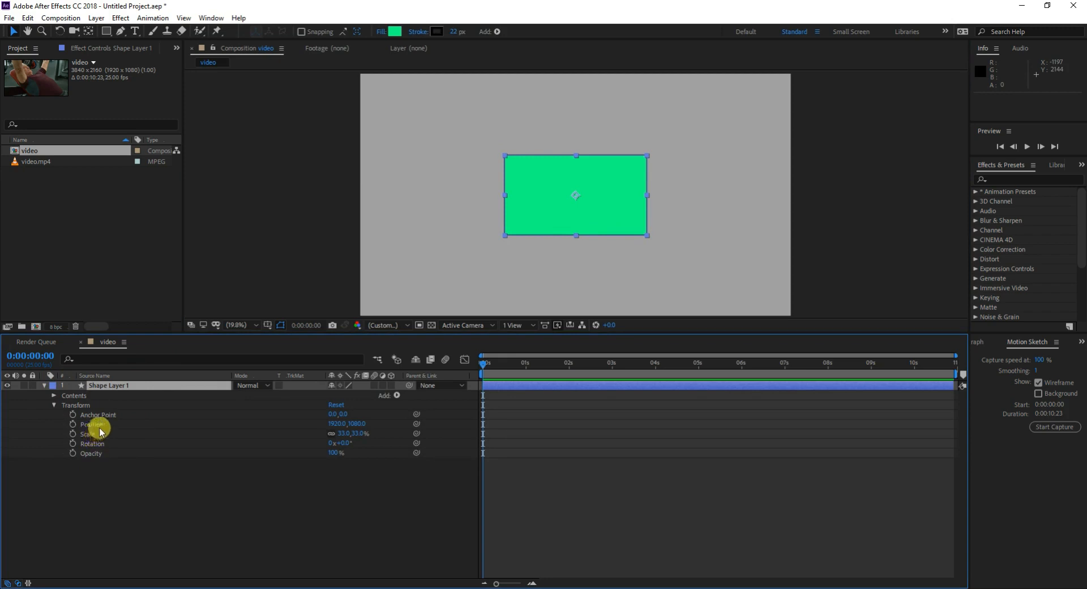
- Shift the layer's anchor point horizontally to -11, and try resetting all Transform values before undoing the reset
{"action": "left_click", "coordinate": [330, 413]}
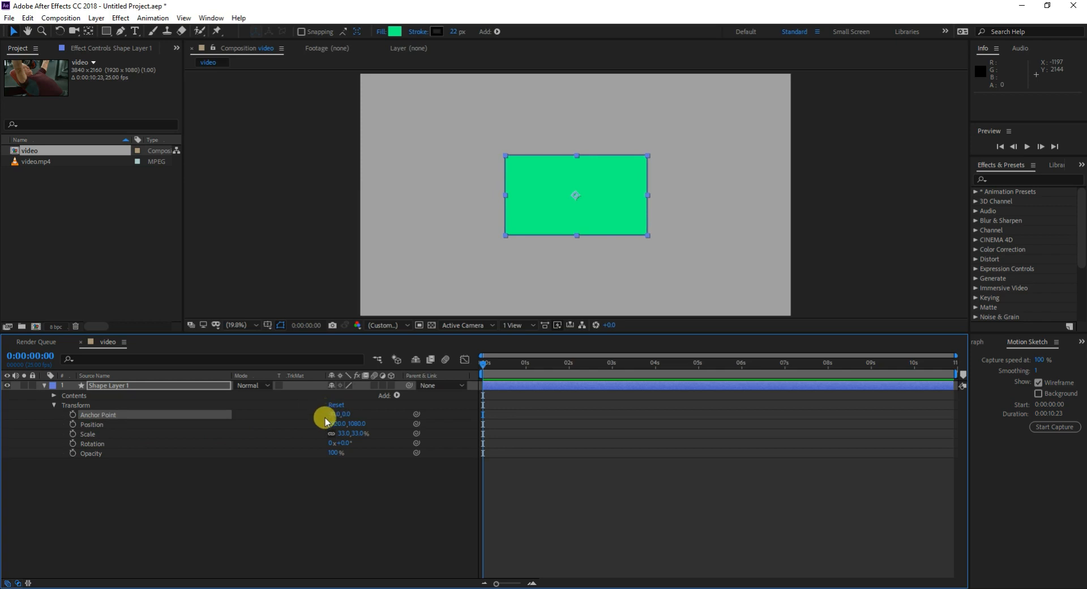
{"action": "left_click", "coordinate": [333, 414]}
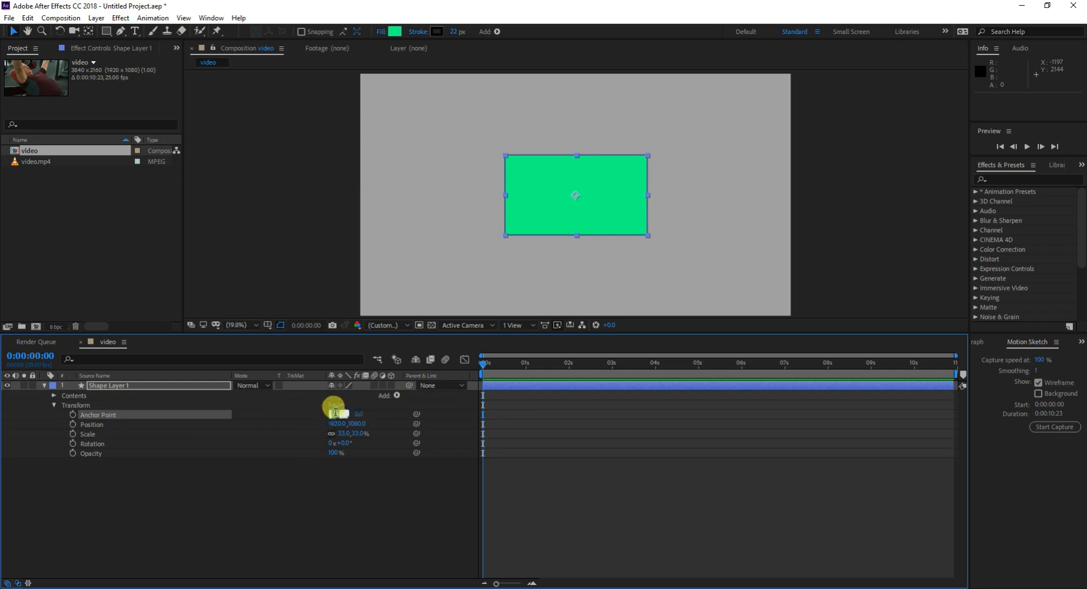
{"action": "left_click", "coordinate": [331, 404]}
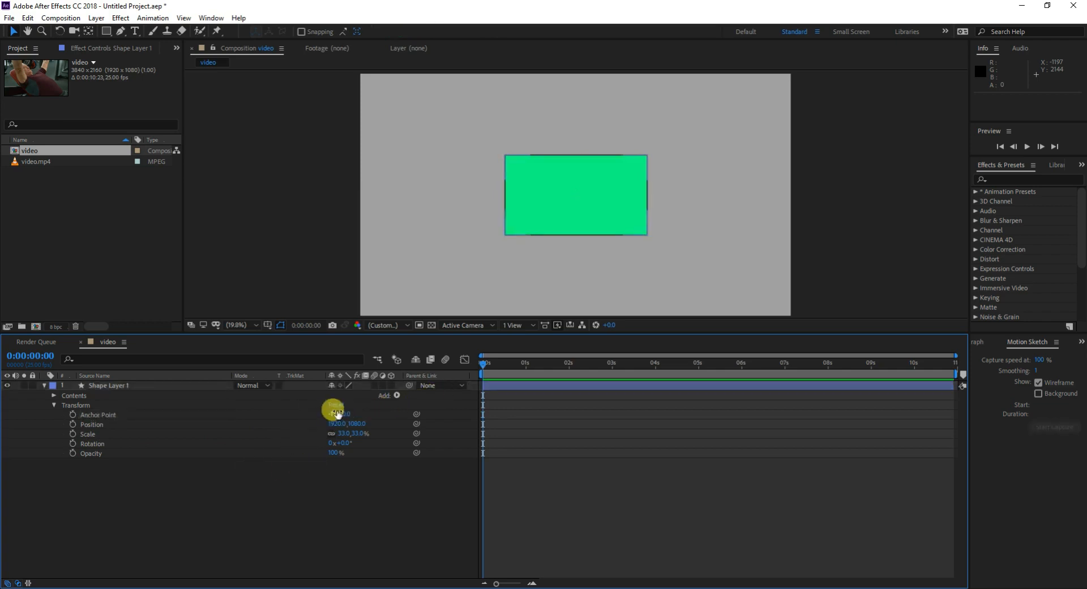
{"action": "left_click", "coordinate": [336, 405]}
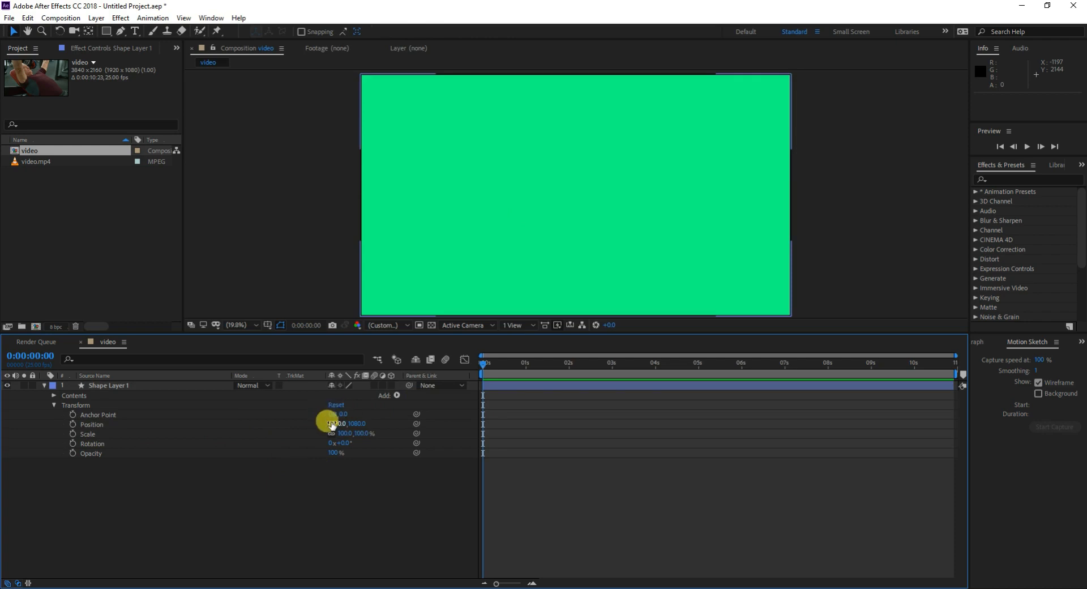
{"action": "key", "text": "ctrl+z"}
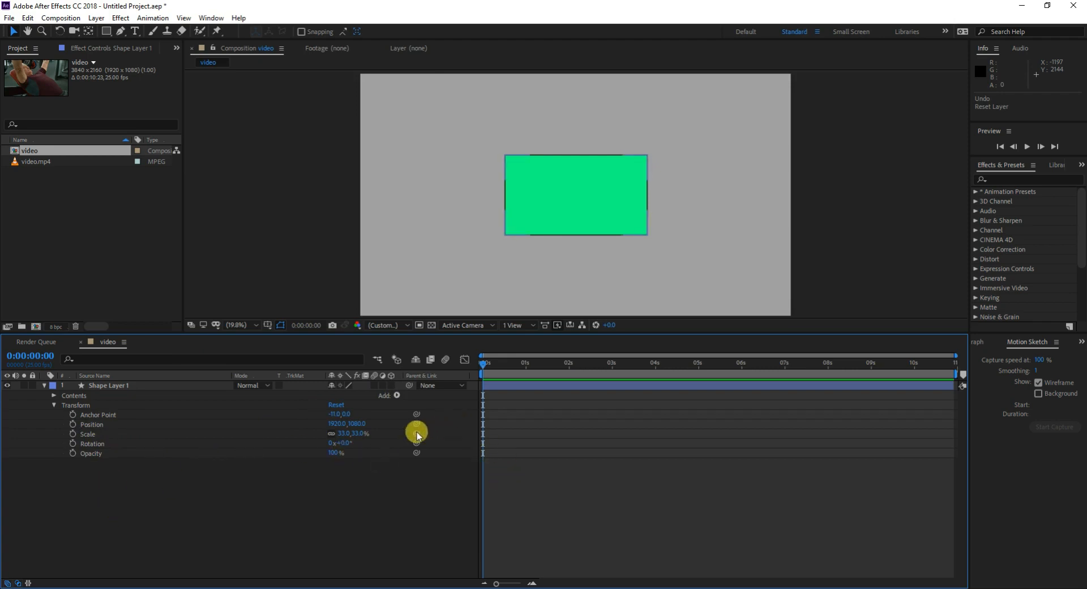
- Expand the layer's Contents and Rectangle 1 group and review the items that can be added to the shape
{"action": "left_click", "coordinate": [54, 396]}
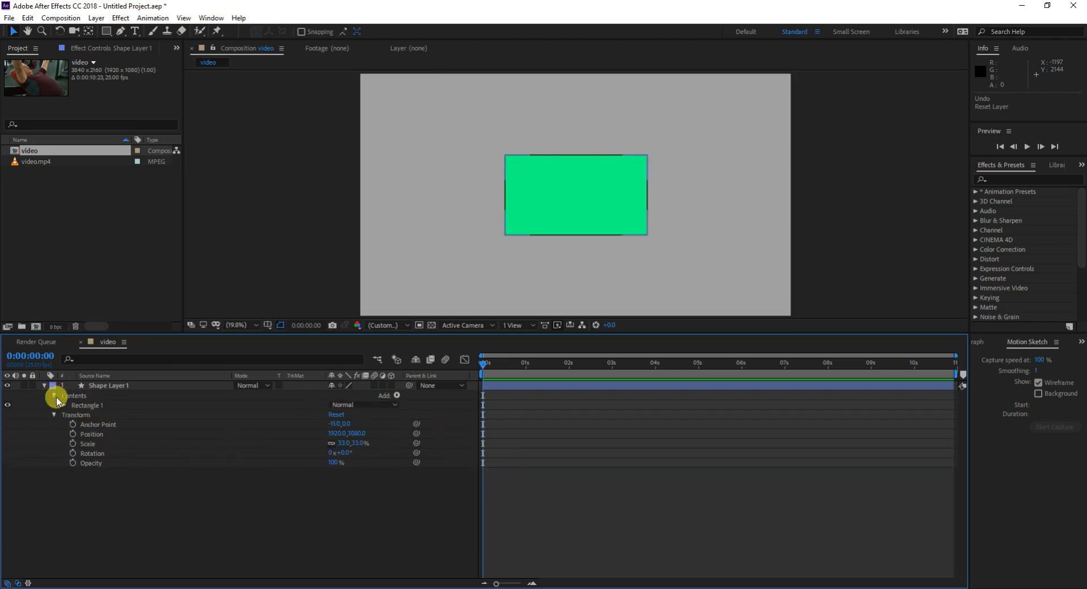
{"action": "left_click", "coordinate": [64, 405]}
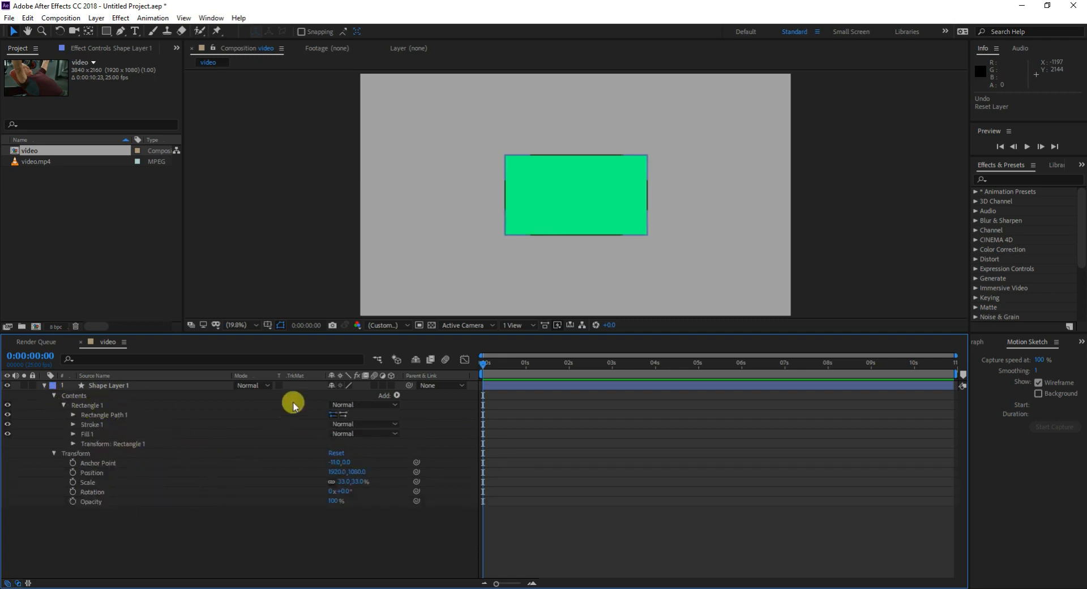
{"action": "left_click", "coordinate": [396, 396]}
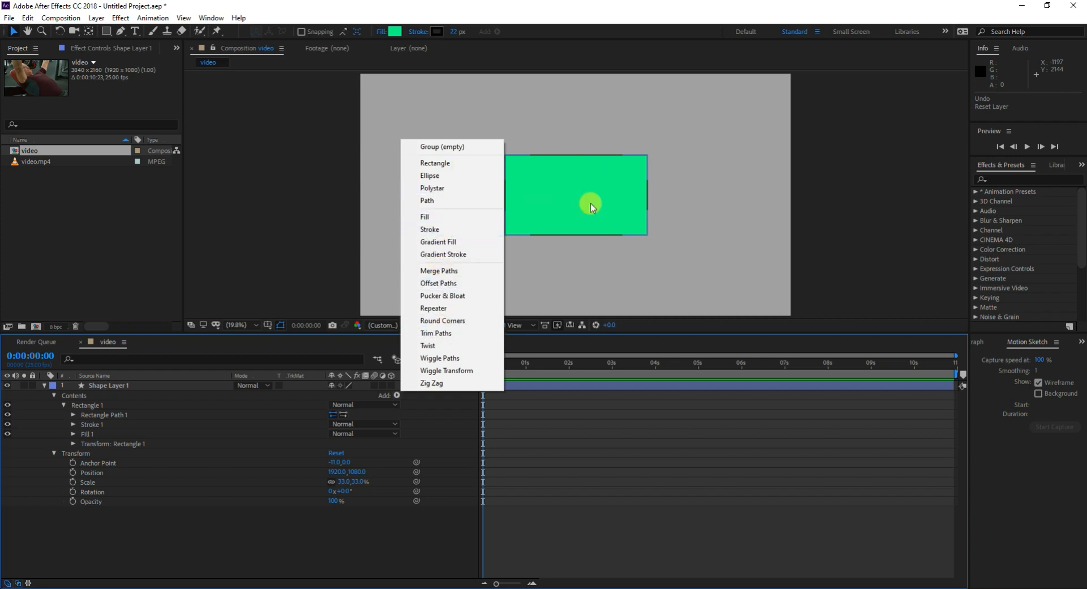
{"action": "left_click", "coordinate": [345, 176]}
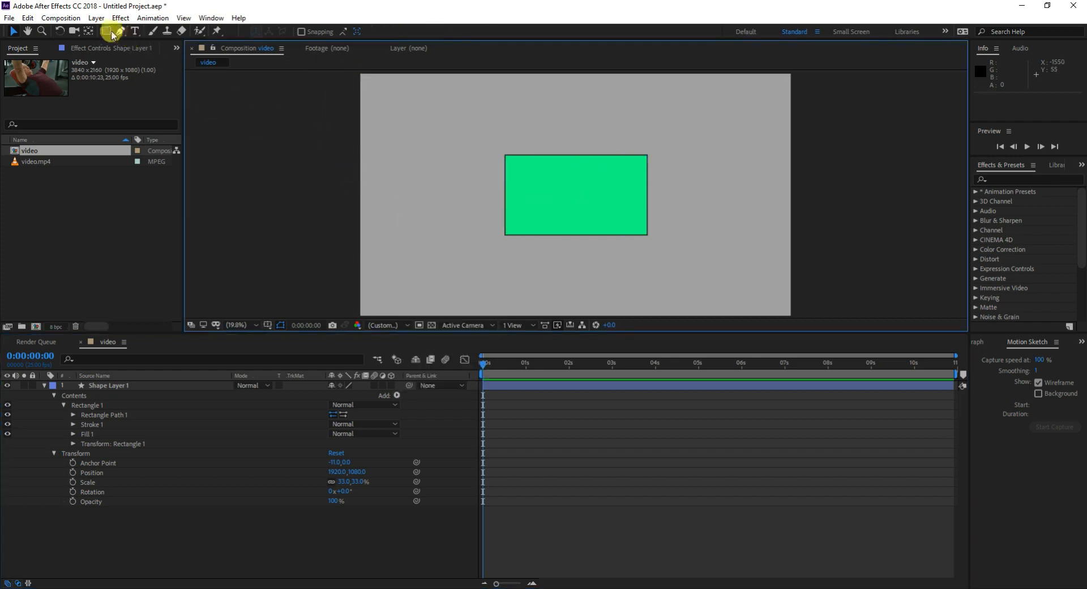
- Delete the green rectangle's layer and create a new empty shape layer in the composition
{"action": "left_click", "coordinate": [596, 198]}
{"action": "key", "text": "Delete"}
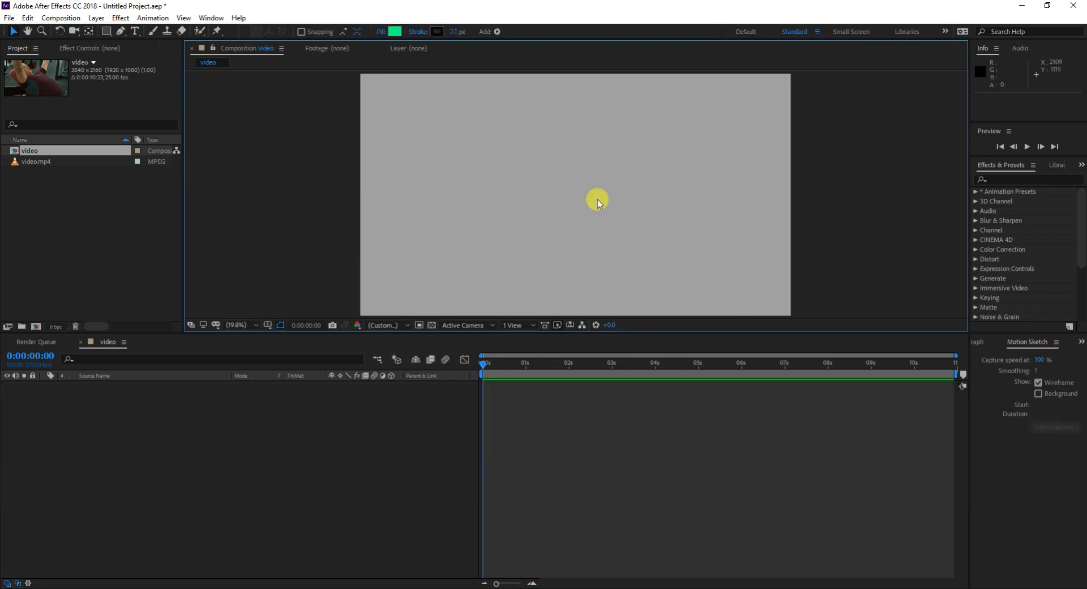
{"action": "right_click", "coordinate": [250, 412]}
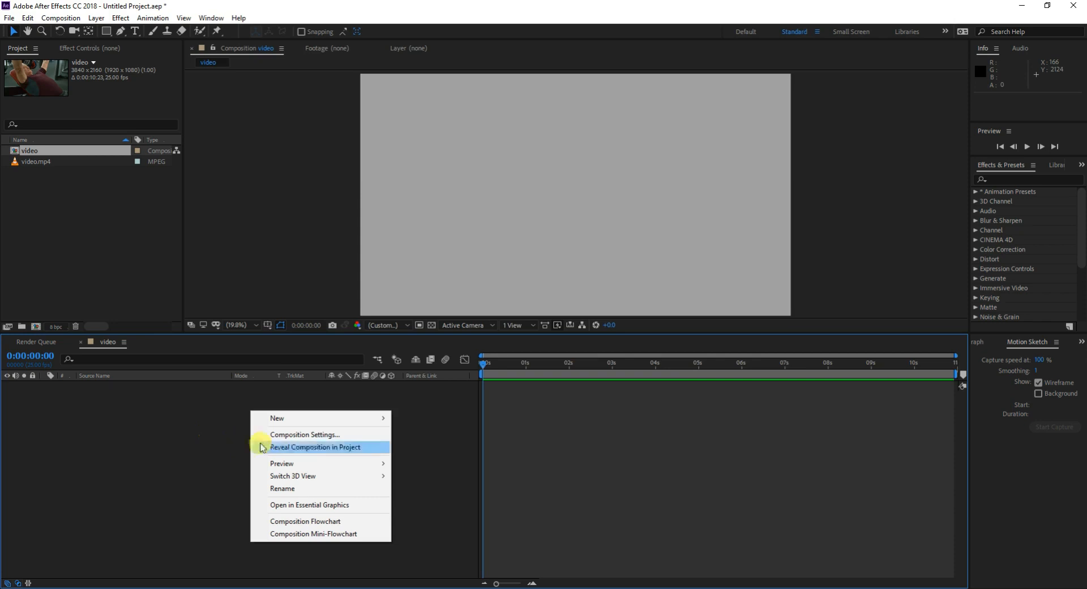
{"action": "mouse_move", "coordinate": [321, 419]}
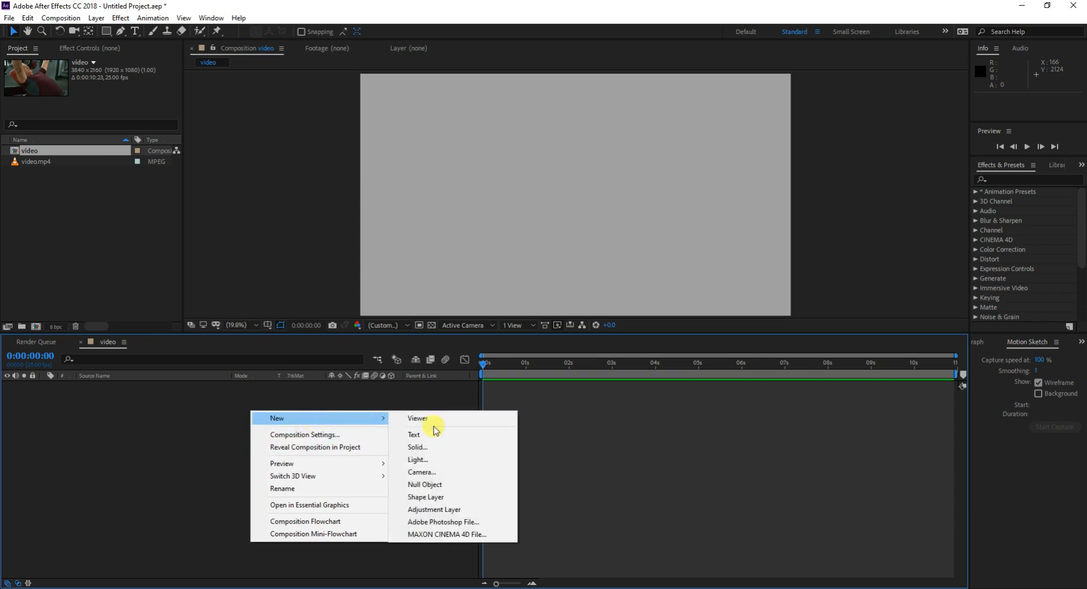
{"action": "left_click", "coordinate": [442, 503]}
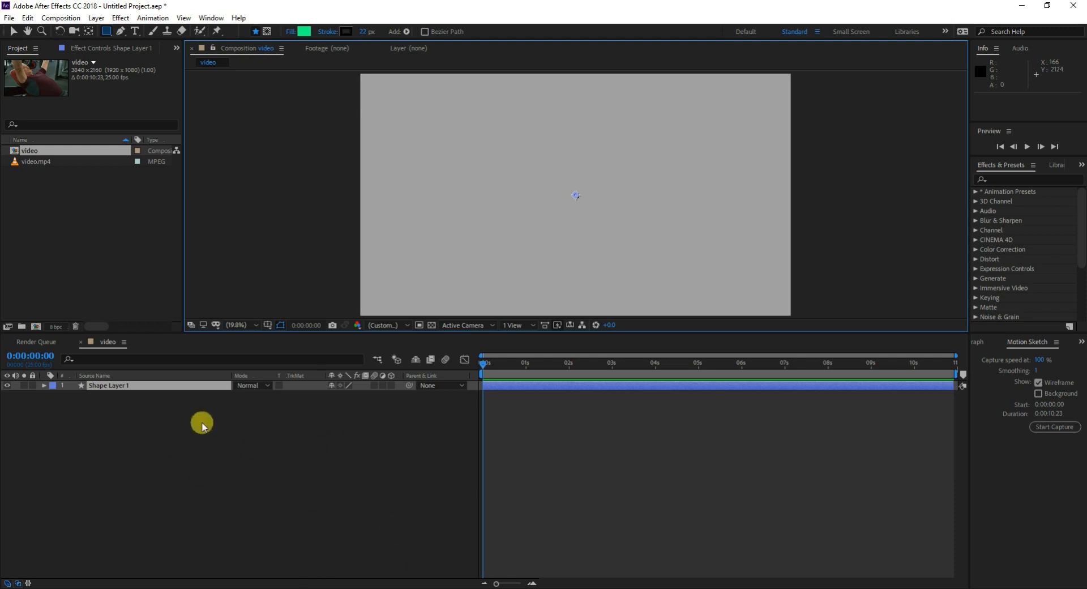
- Expand the empty shape layer and add a Rectangle path to its contents
{"action": "left_click", "coordinate": [44, 385]}
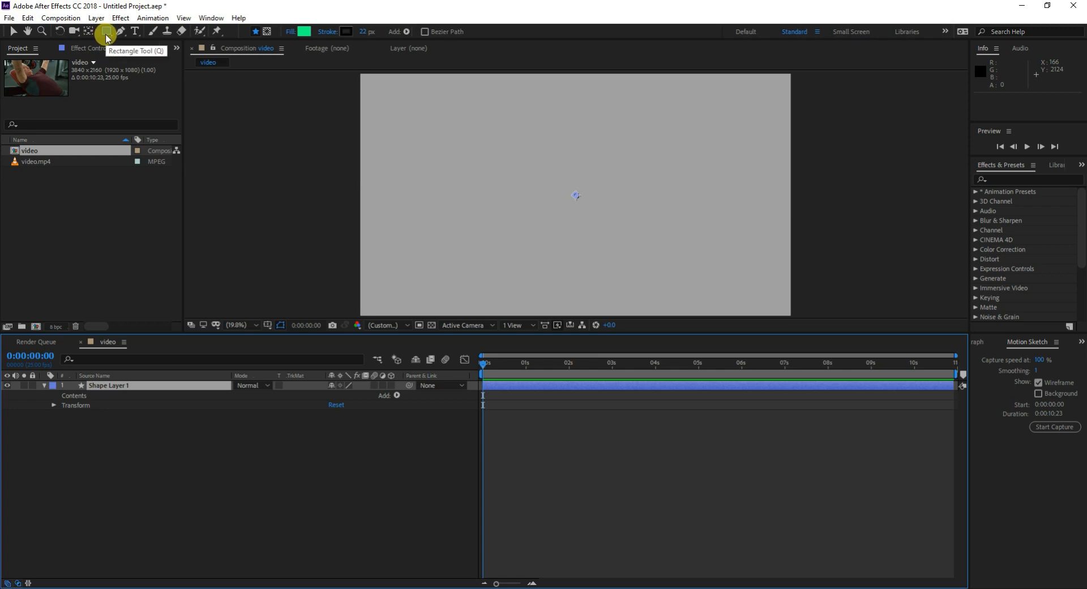
{"action": "left_click", "coordinate": [397, 396]}
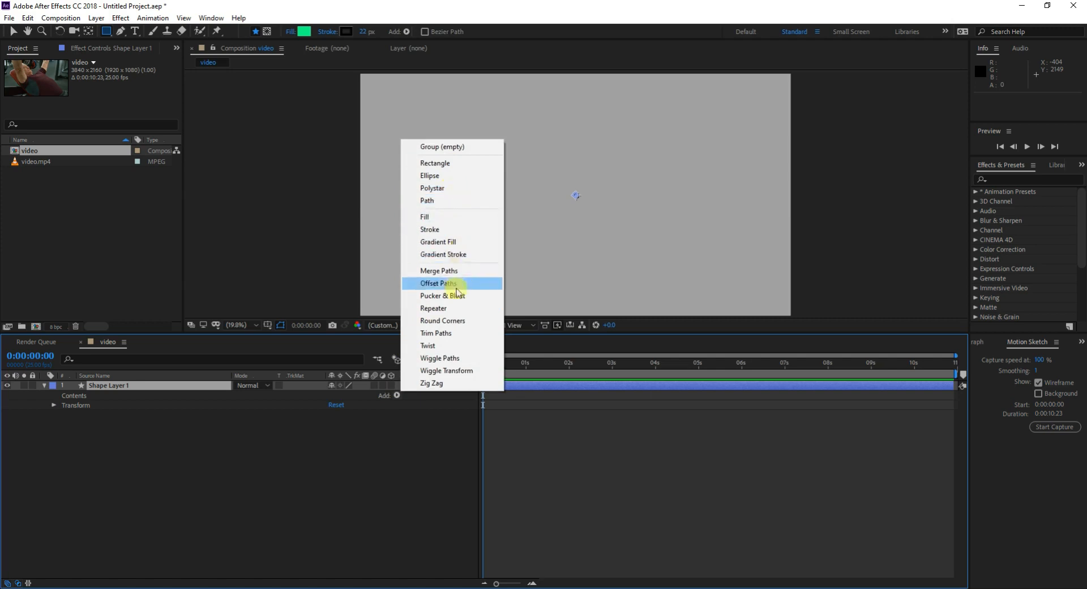
{"action": "left_click", "coordinate": [456, 163]}
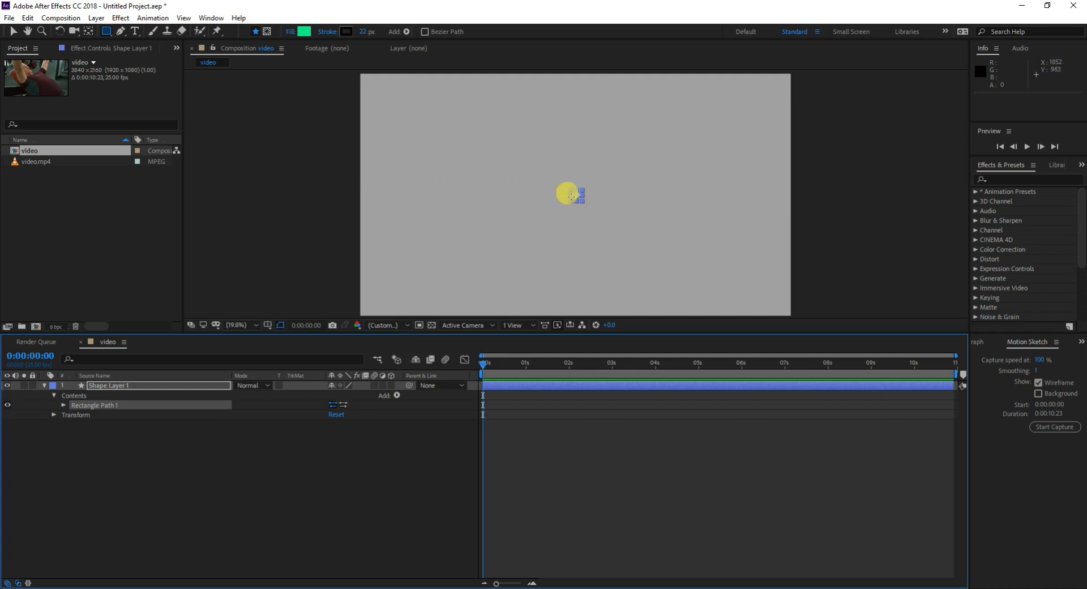
- Expand the rectangle path's properties and enlarge its linked size to 516 by 516
{"action": "left_click", "coordinate": [63, 405]}
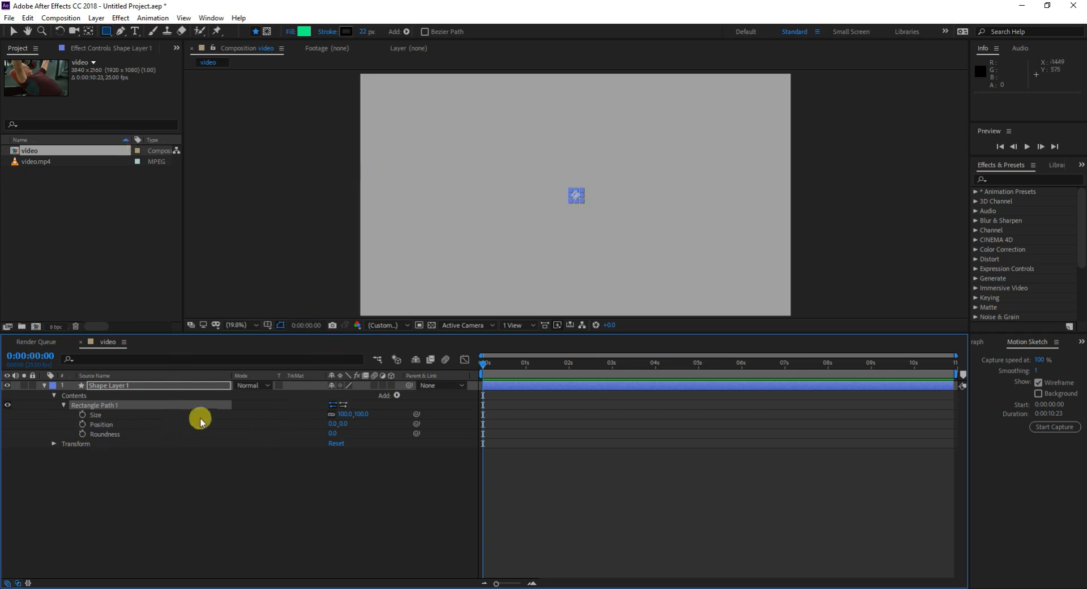
{"action": "left_click_drag", "start_coordinate": [340, 414], "coordinate": [534, 412]}
{"action": "left_click_drag", "start_coordinate": [347, 413], "coordinate": [393, 413]}
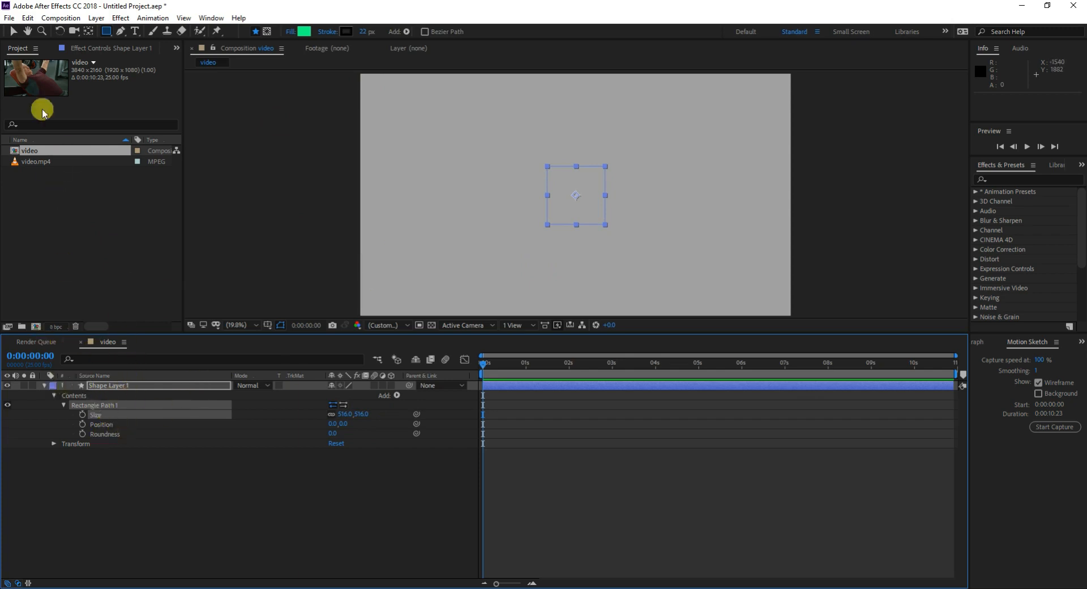
- Move the unfilled rectangle's shape layer with the Selection tool to about 1309.3, 1110.3
{"action": "left_click", "coordinate": [14, 32]}
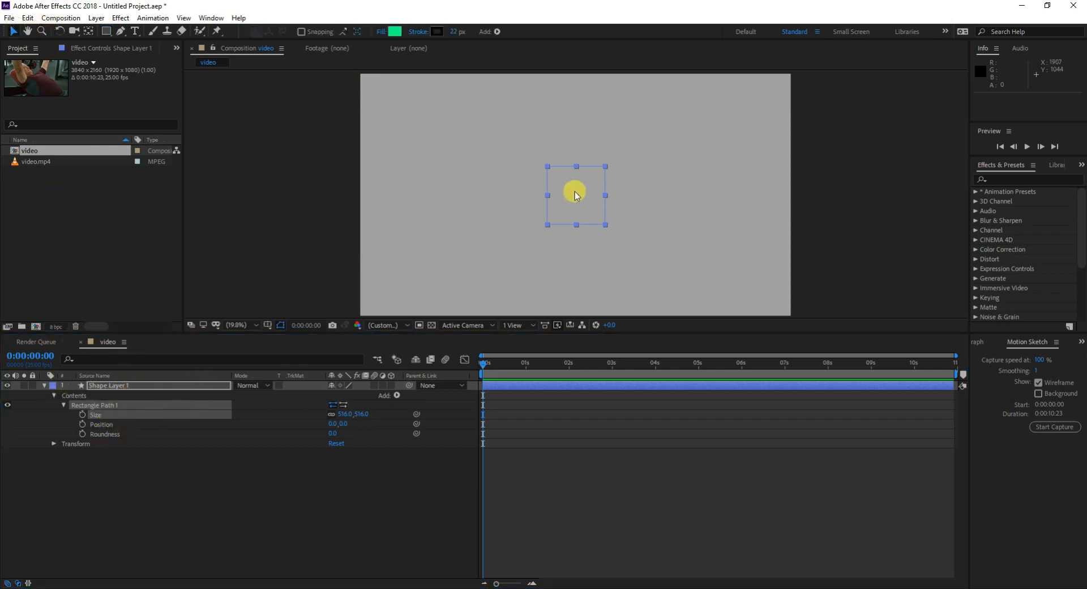
{"action": "left_click_drag", "start_coordinate": [578, 191], "coordinate": [508, 199]}
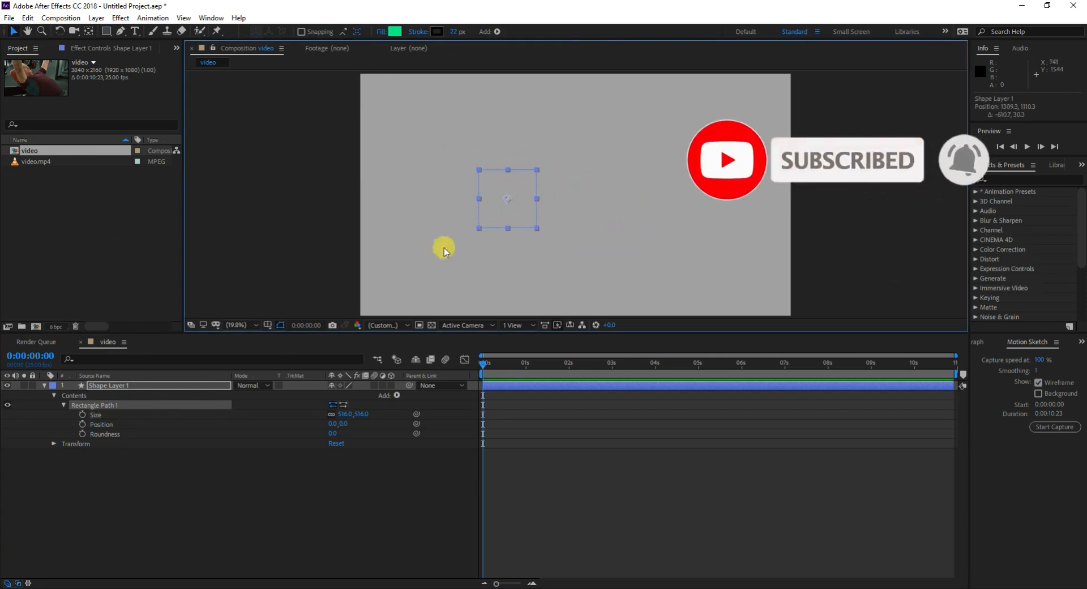
- Add a Fill and a Stroke to the contents of the rectangle's shape layer
{"action": "left_click", "coordinate": [395, 395]}
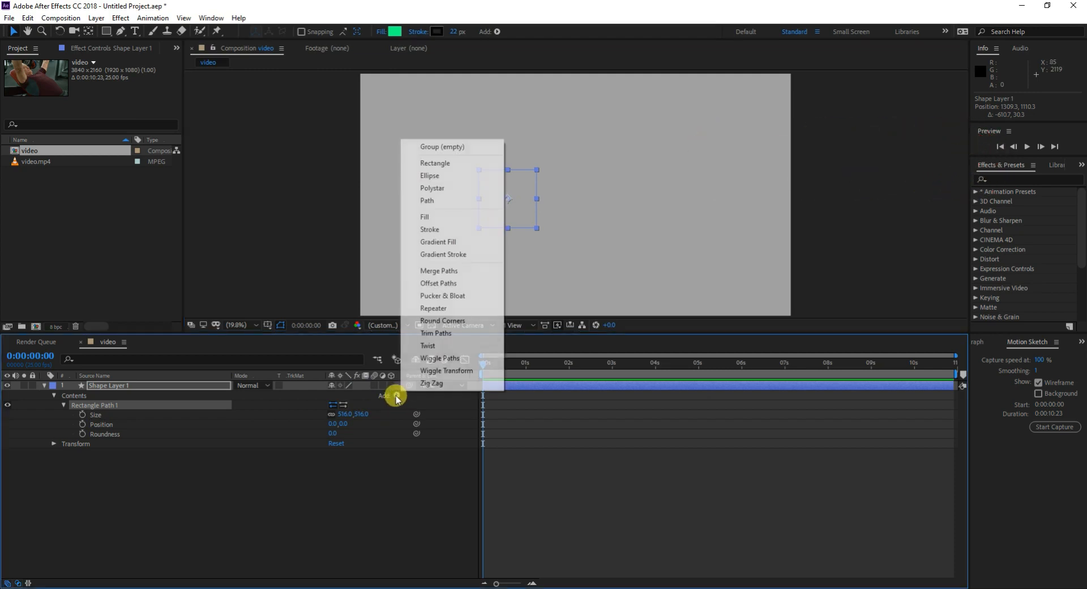
{"action": "left_click", "coordinate": [439, 216]}
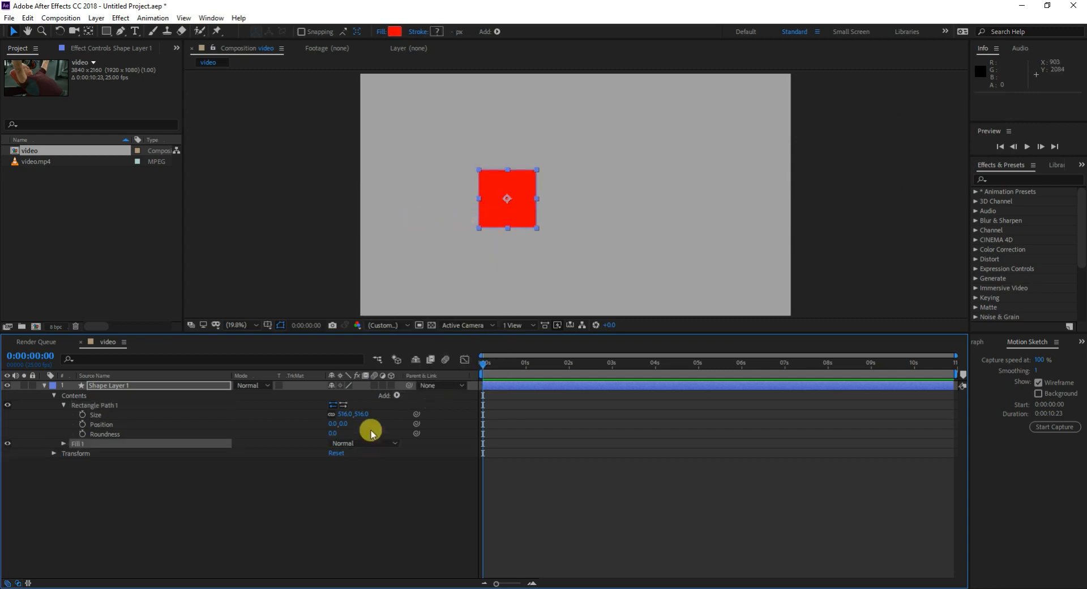
{"action": "left_click", "coordinate": [396, 395]}
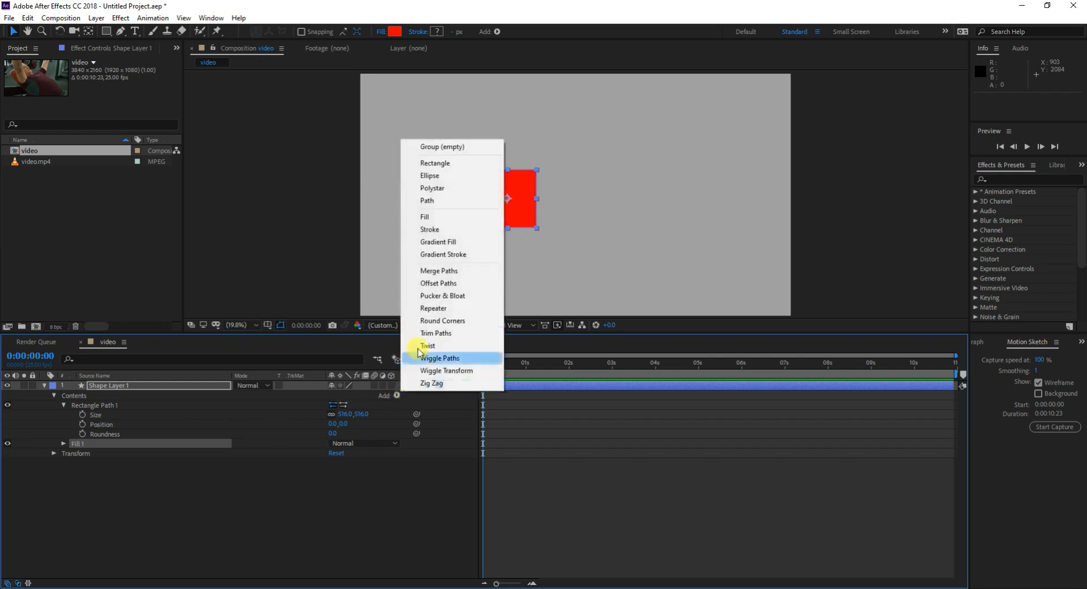
{"action": "left_click", "coordinate": [440, 230]}
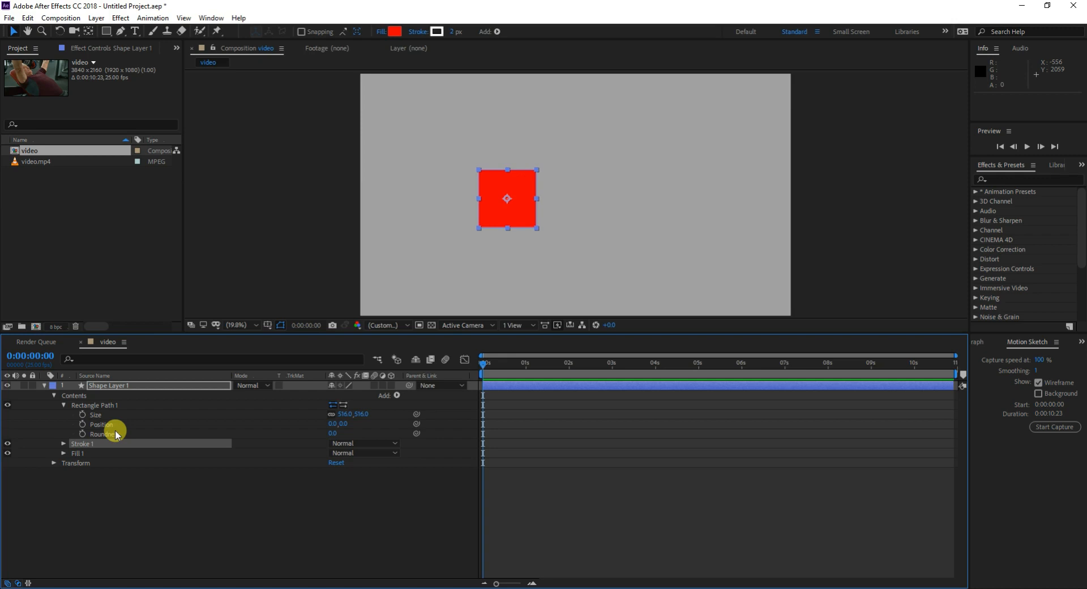
- Expand the rectangle's fill properties and change the fill color to blue
{"action": "left_click", "coordinate": [63, 453]}
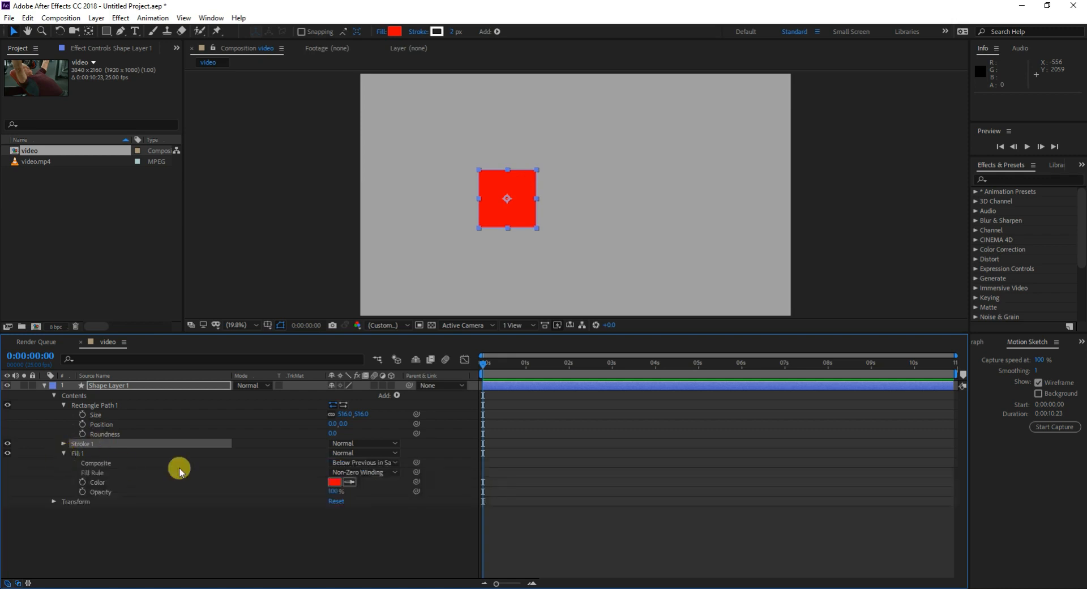
{"action": "left_click", "coordinate": [333, 482]}
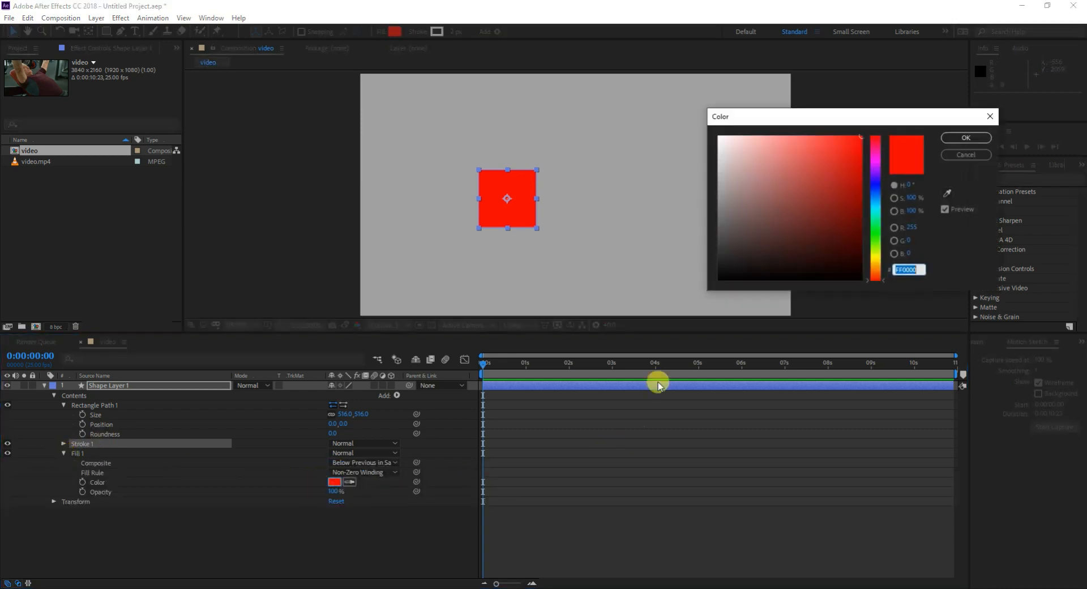
{"action": "left_click", "coordinate": [879, 191]}
{"action": "left_click", "coordinate": [963, 138]}
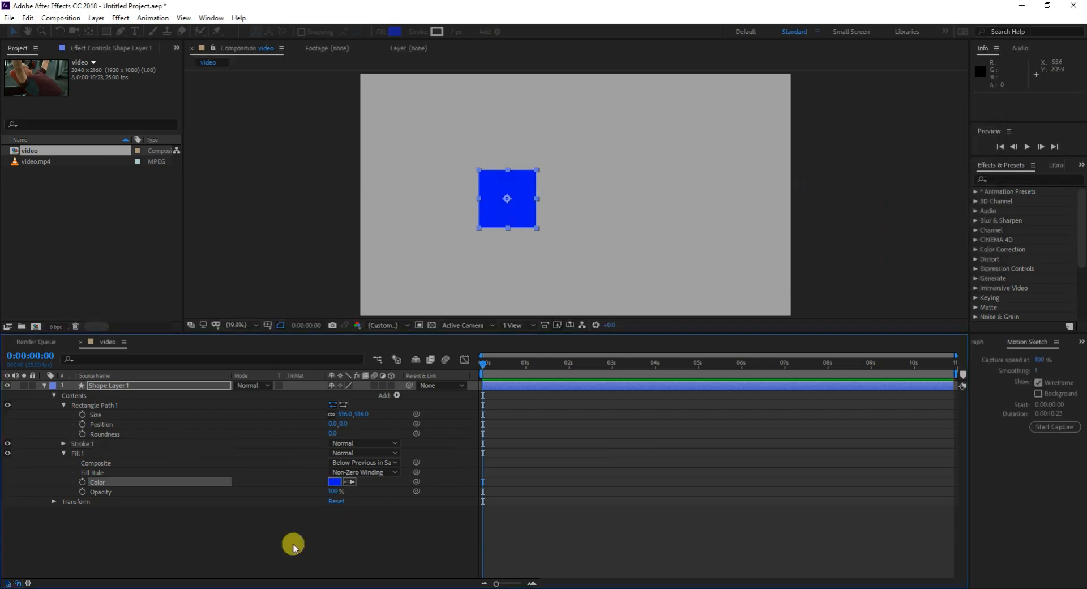
- Expand the rectangle's stroke properties, set the stroke color to black and increase the stroke width to 68
{"action": "left_click", "coordinate": [64, 443]}
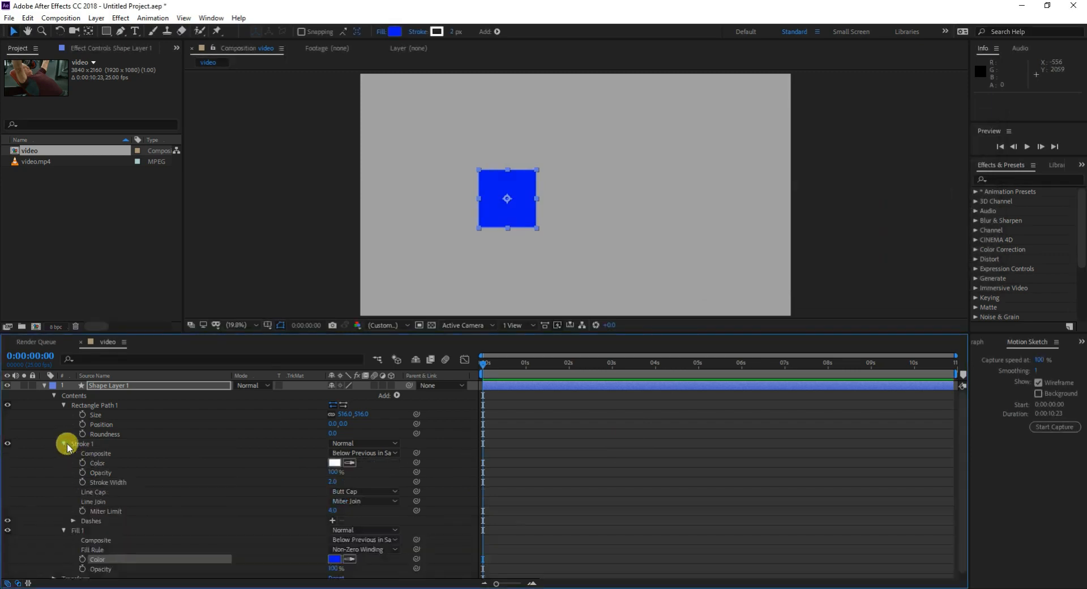
{"action": "scroll", "coordinate": [340, 529], "scroll_direction": "down", "scroll_amount": 1}
{"action": "left_click", "coordinate": [338, 458]}
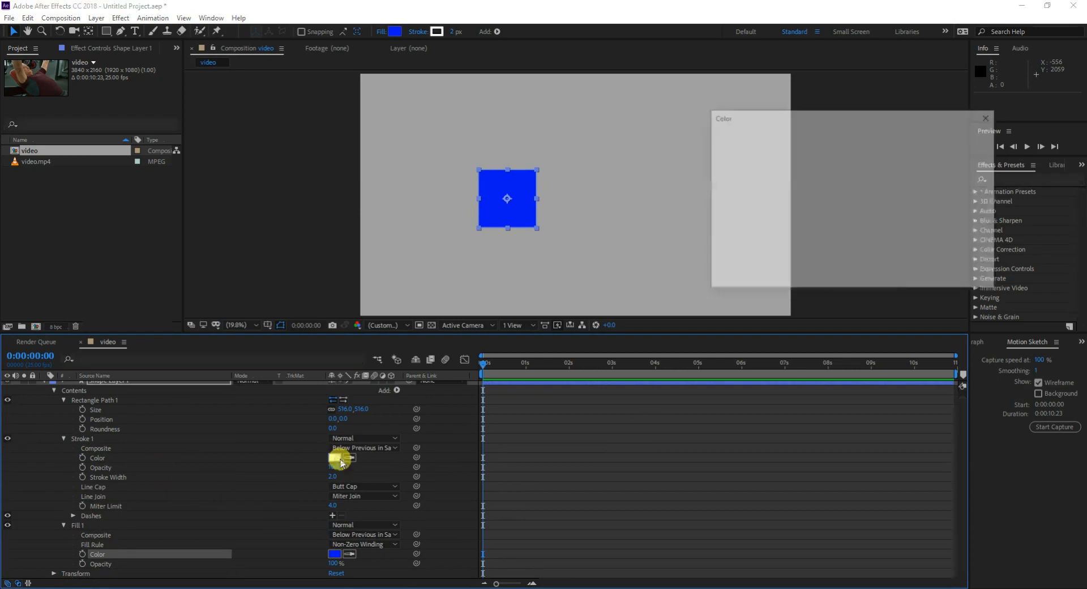
{"action": "left_click_drag", "start_coordinate": [770, 223], "coordinate": [718, 281]}
{"action": "left_click", "coordinate": [965, 137]}
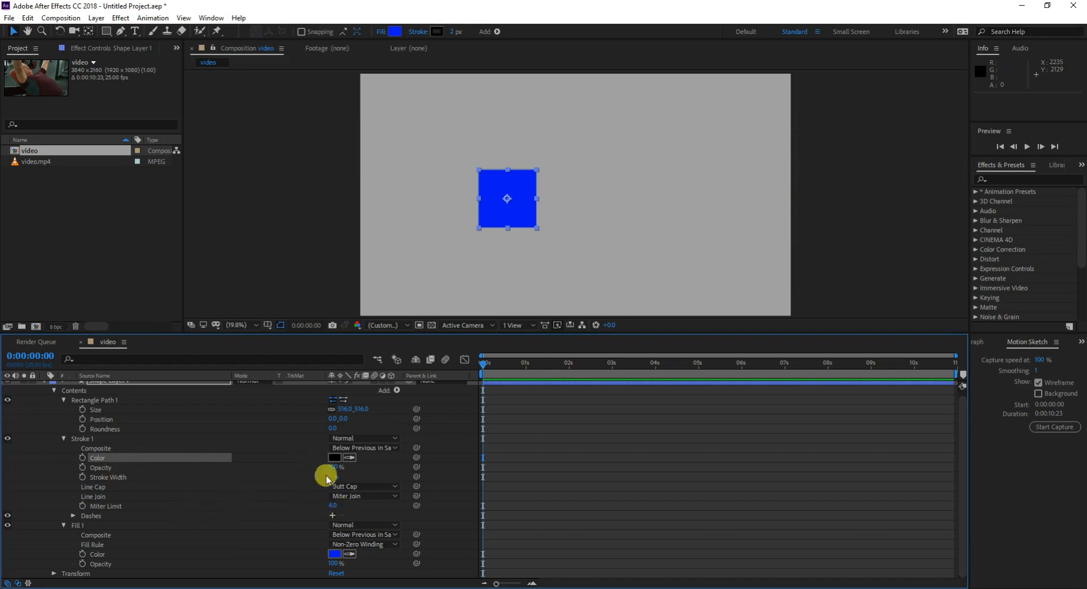
{"action": "mouse_move", "coordinate": [331, 477]}
{"action": "left_mouse_down"}
{"action": "mouse_move", "coordinate": [376, 474]}
{"action": "mouse_move", "coordinate": [362, 477]}
{"action": "left_mouse_up"}
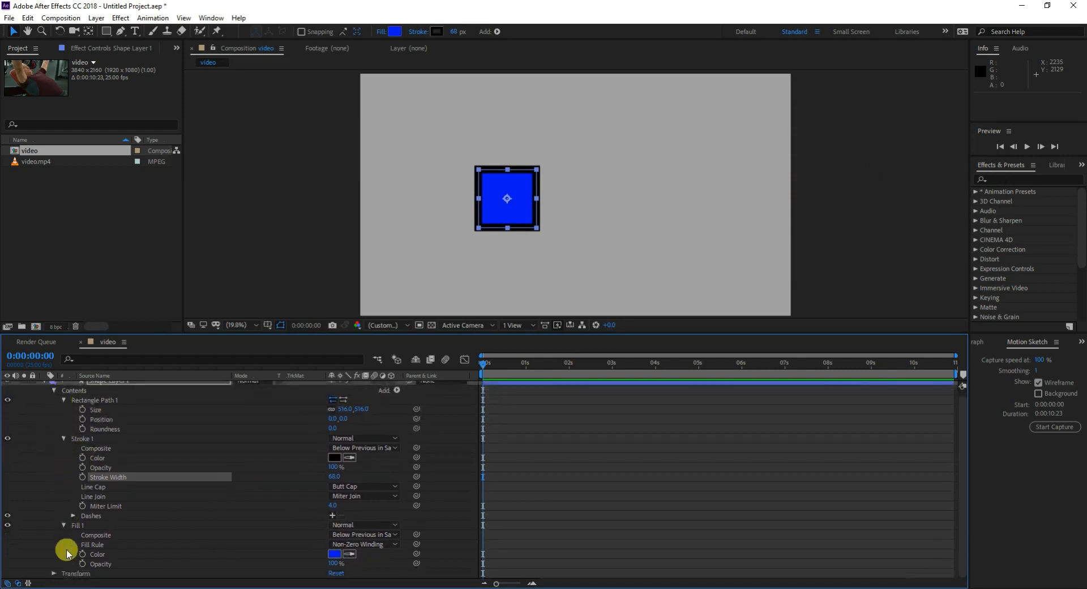
- Collapse the rectangle path, stroke and fill properties along with the layer's Contents group
{"action": "left_click", "coordinate": [64, 399]}
{"action": "left_click", "coordinate": [64, 416]}
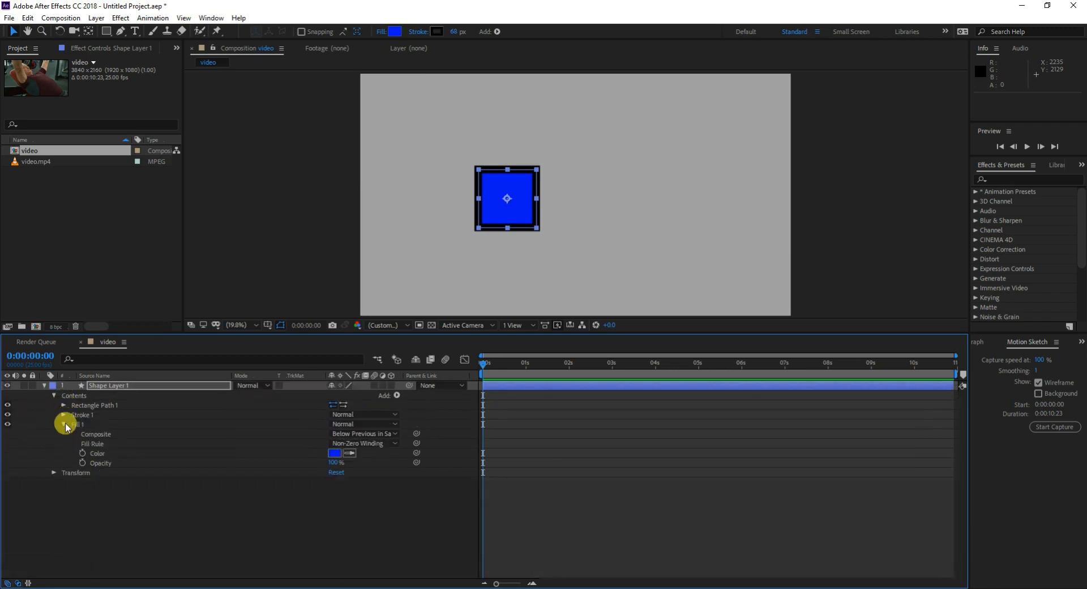
{"action": "left_click", "coordinate": [64, 424]}
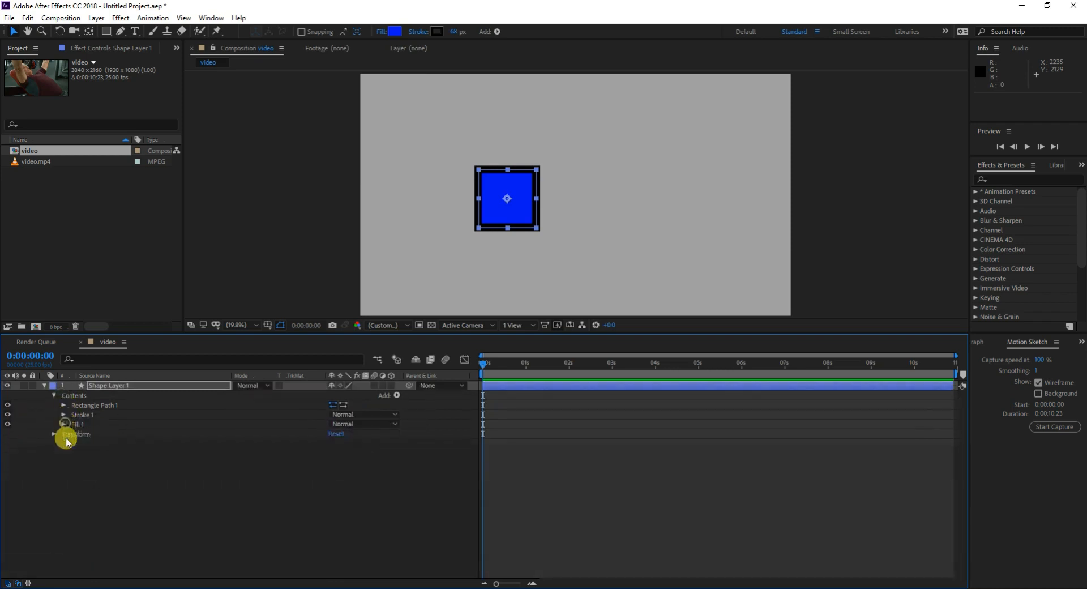
{"action": "left_click", "coordinate": [55, 394]}
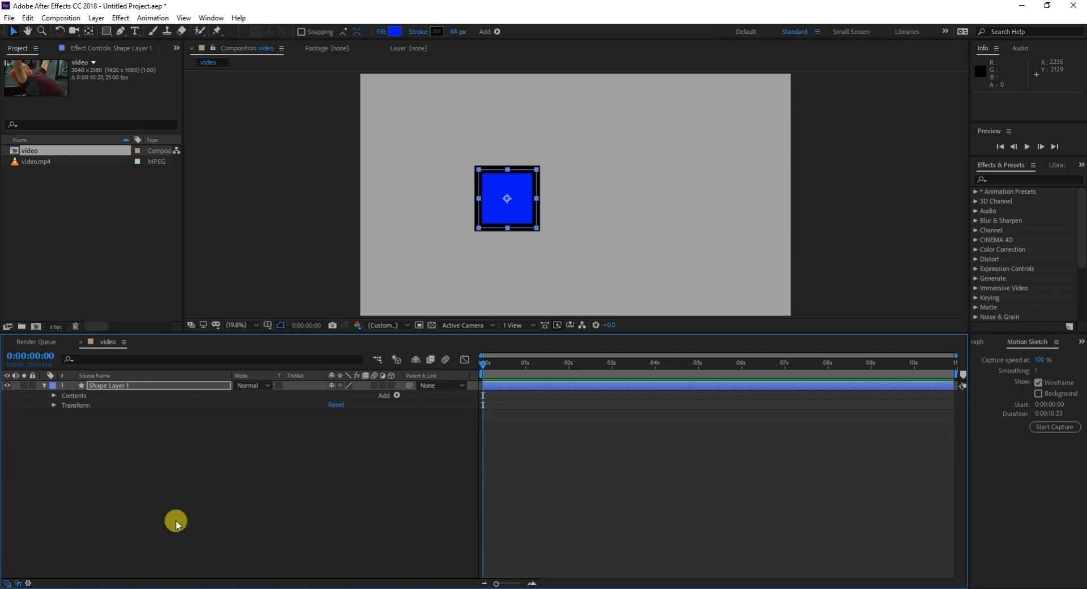
- Try adding an Ellipse path to the rectangle's shape layer and moving it separately, undoing the moves and deleting the ellipse
{"action": "left_click", "coordinate": [396, 394]}
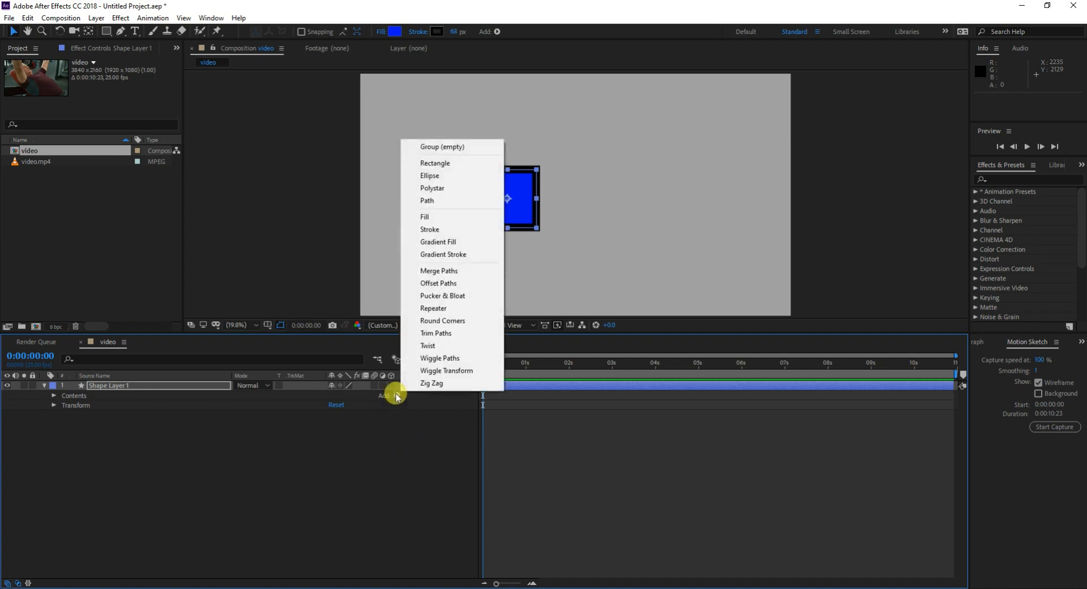
{"action": "left_click", "coordinate": [444, 177]}
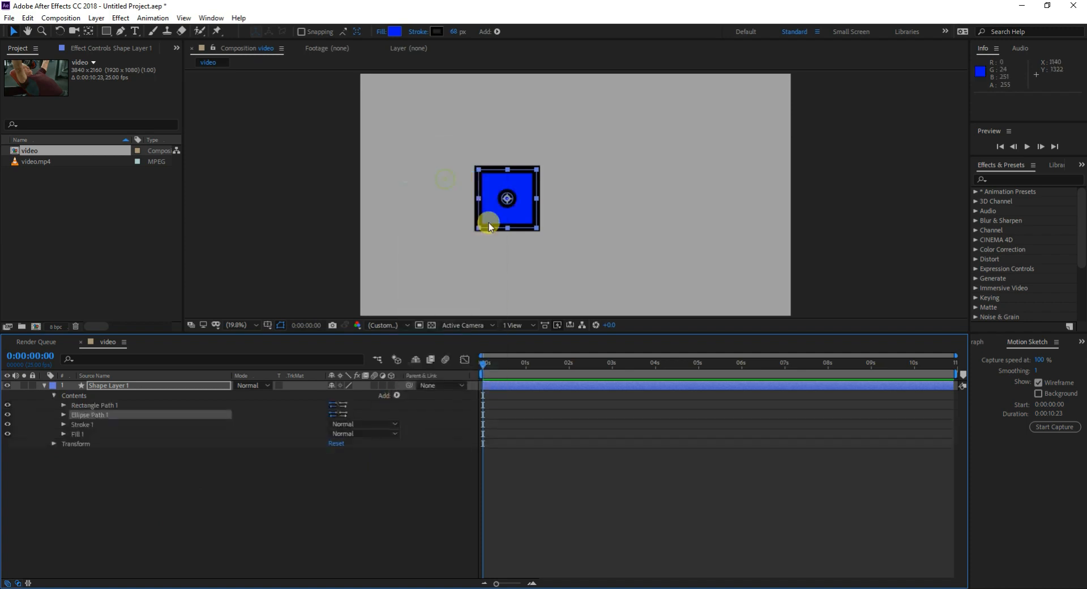
{"action": "left_click_drag", "start_coordinate": [509, 201], "coordinate": [551, 217]}
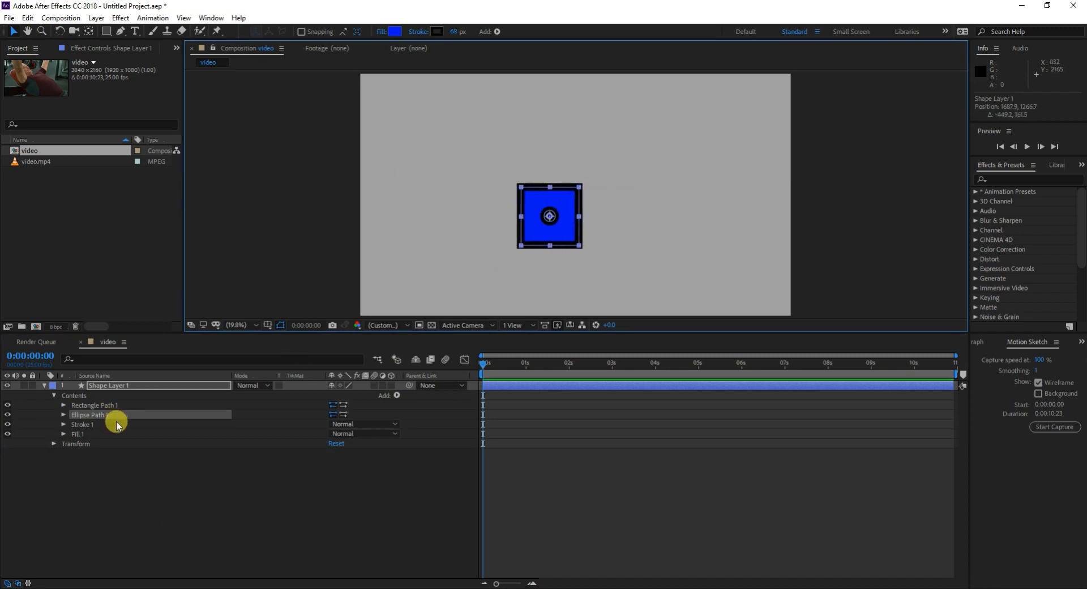
{"action": "key", "text": "ctrl+z"}
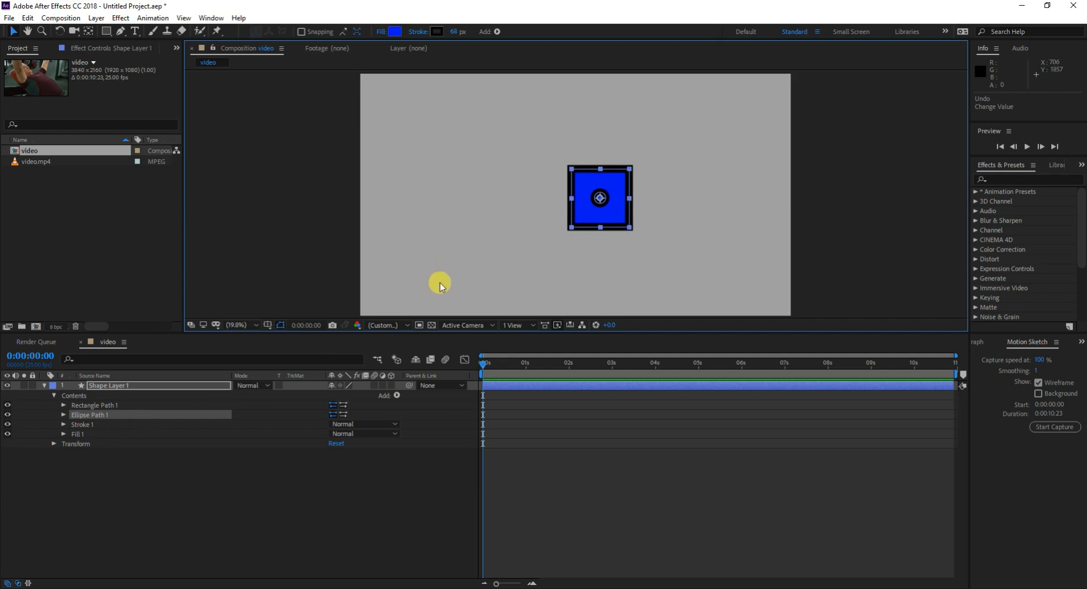
{"action": "key", "text": "ctrl+z"}
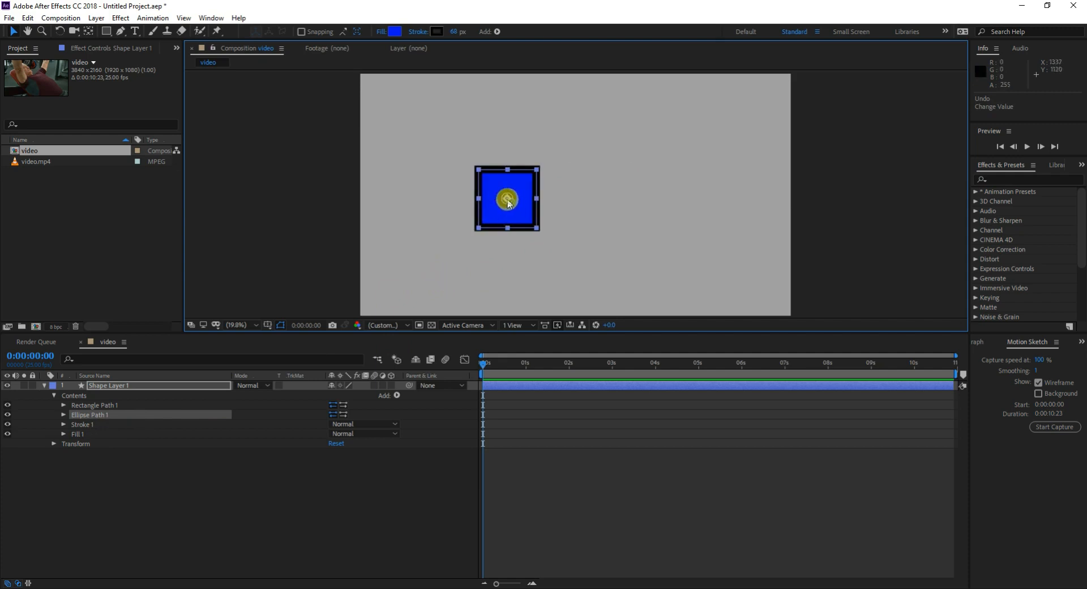
{"action": "left_click", "coordinate": [104, 418]}
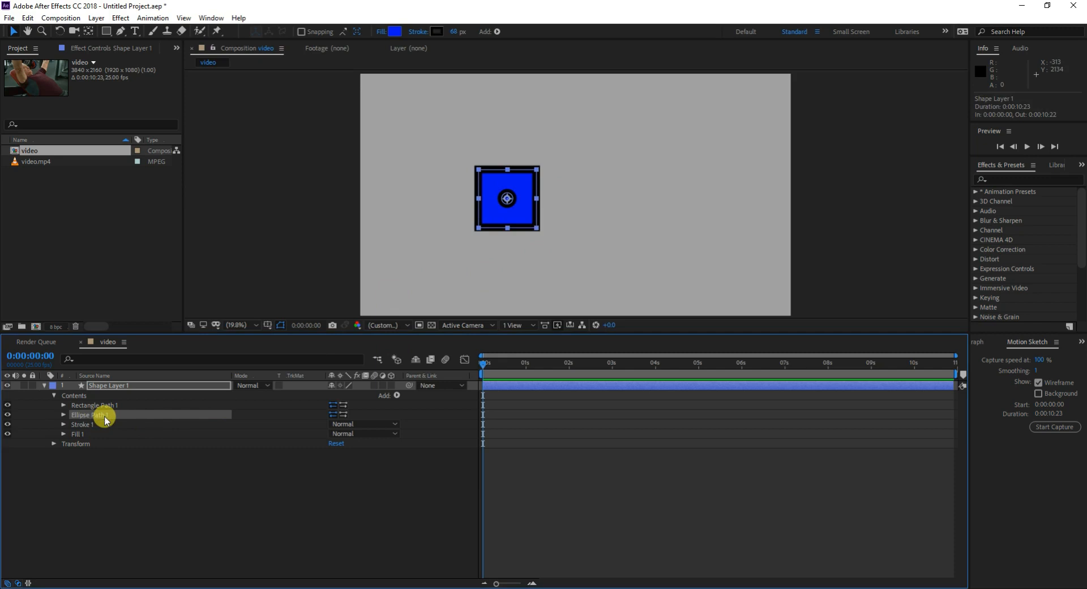
{"action": "key", "text": "Delete"}
- Collapse and deselect the rectangle's layer and create a second, empty shape layer in the composition
{"action": "left_click", "coordinate": [45, 386]}
{"action": "left_click", "coordinate": [199, 399]}
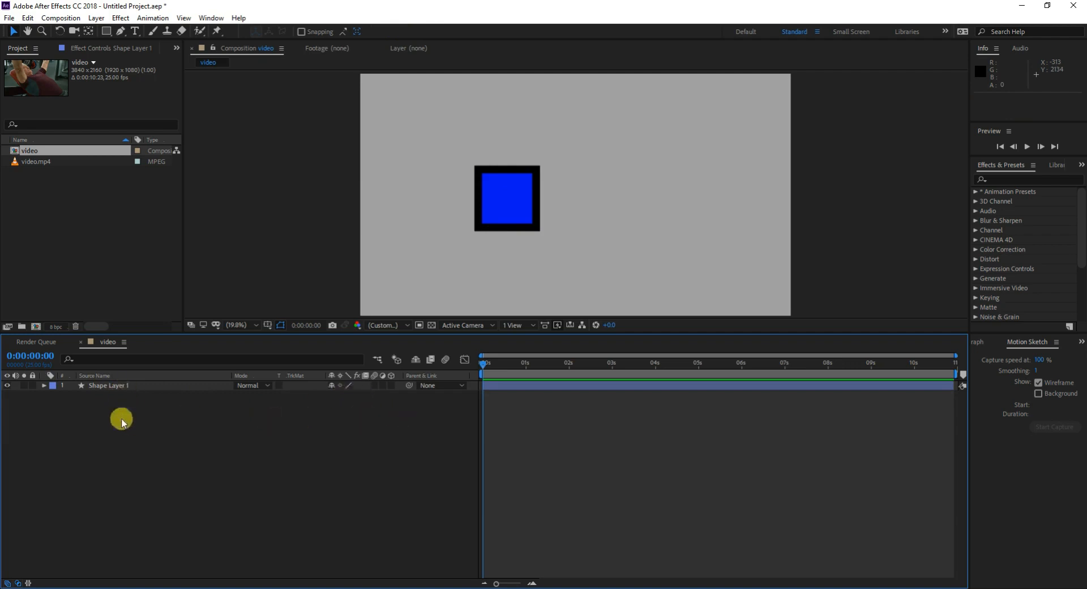
{"action": "right_click", "coordinate": [143, 414]}
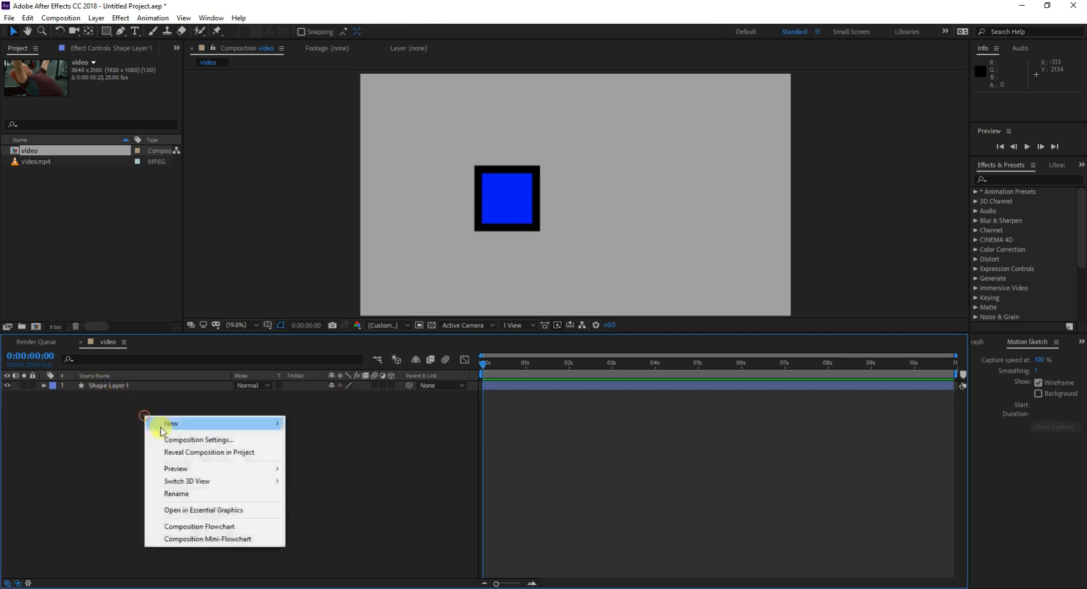
{"action": "mouse_move", "coordinate": [224, 424]}
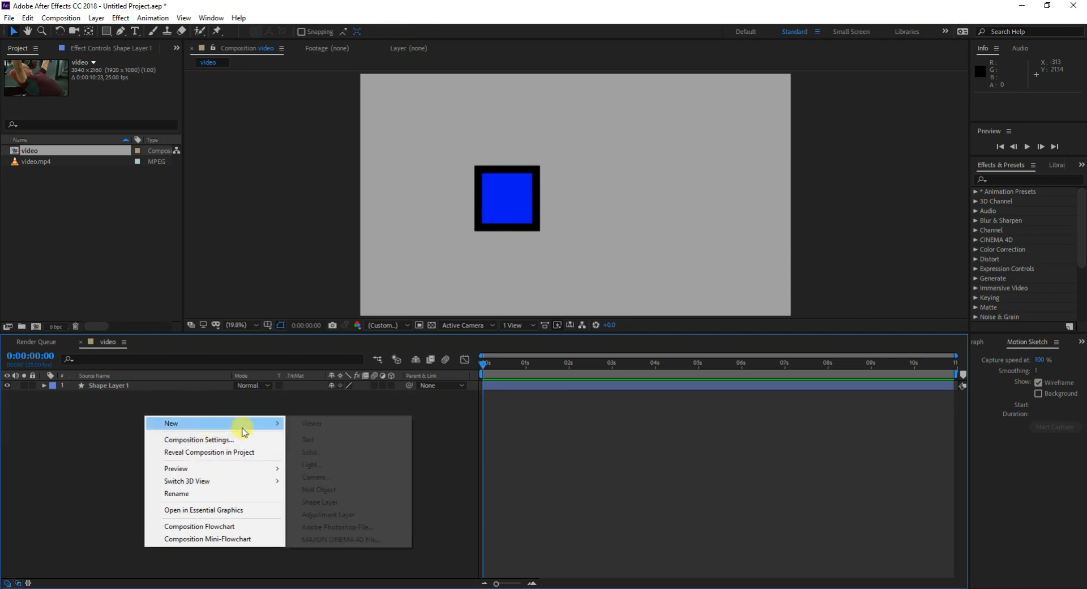
{"action": "left_click", "coordinate": [323, 502]}
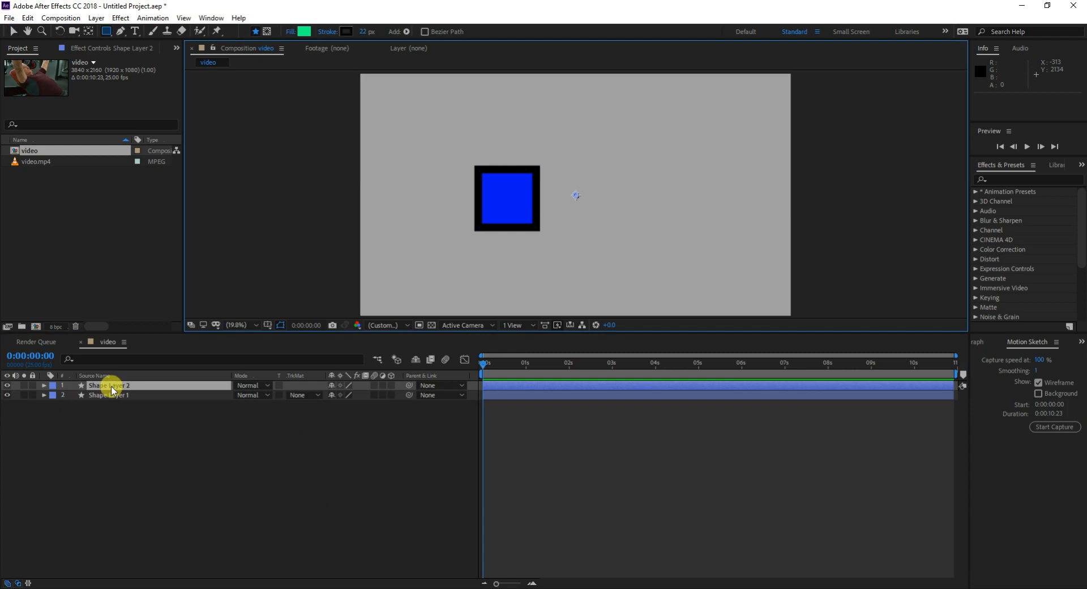
- Expand the new empty shape layer and add an Ellipse path to its contents
{"action": "left_click", "coordinate": [46, 385]}
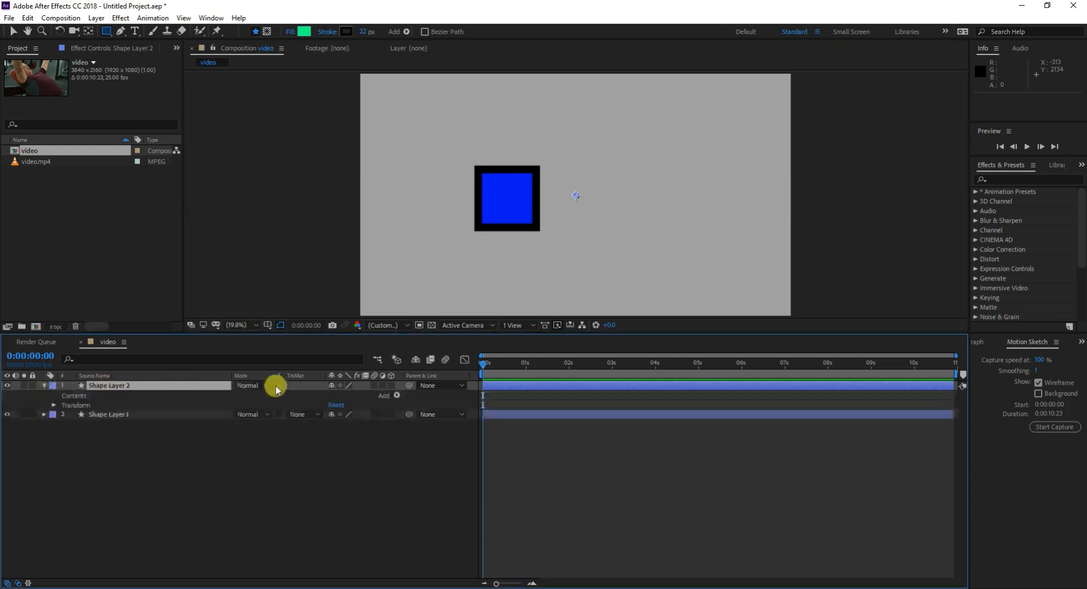
{"action": "left_click", "coordinate": [396, 396]}
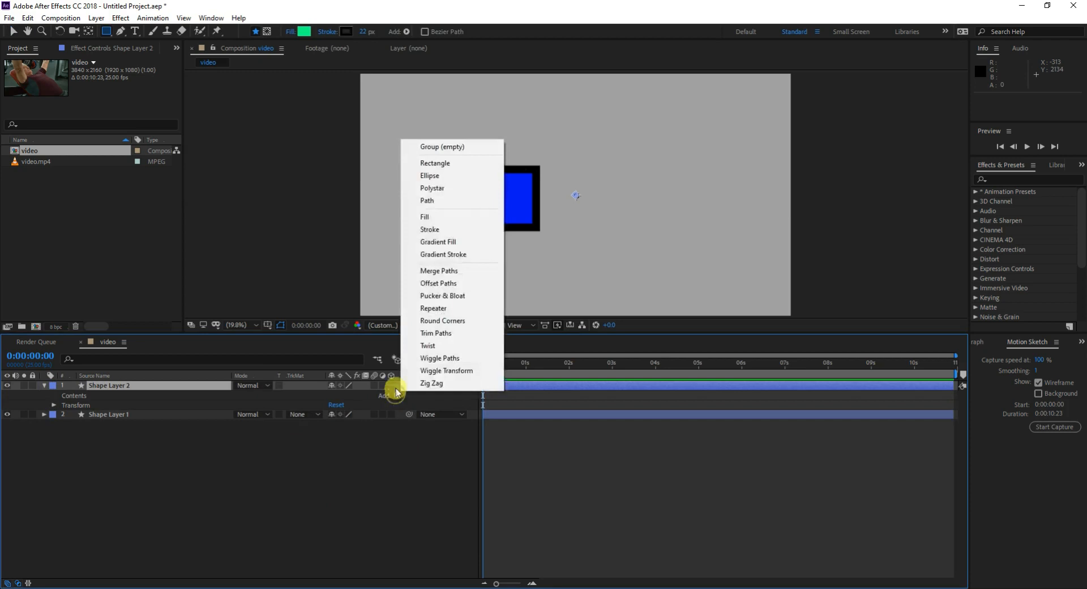
{"action": "left_click", "coordinate": [461, 175]}
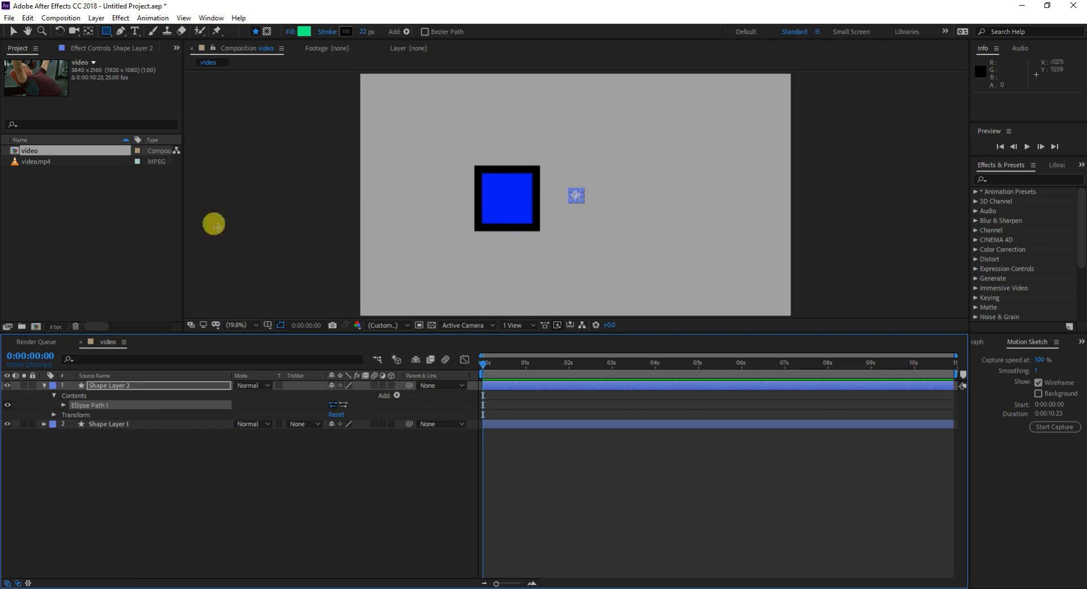
- Switch to the Selection tool and enlarge the ellipse path's linked size to 383 by 383
{"action": "left_click", "coordinate": [14, 31]}
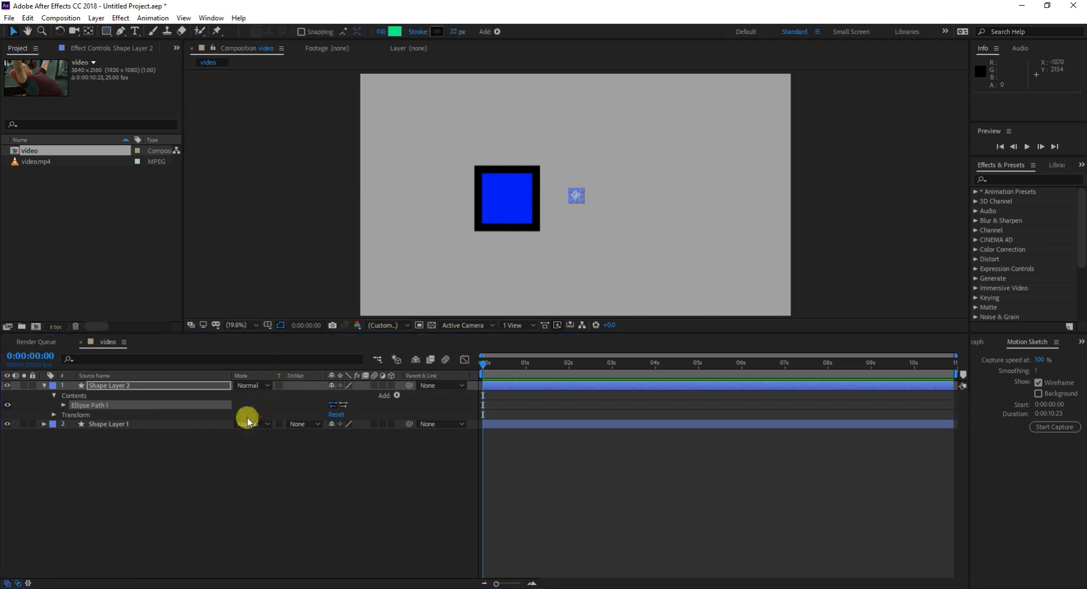
{"action": "left_click", "coordinate": [63, 404]}
{"action": "left_click_drag", "start_coordinate": [355, 413], "coordinate": [511, 412]}
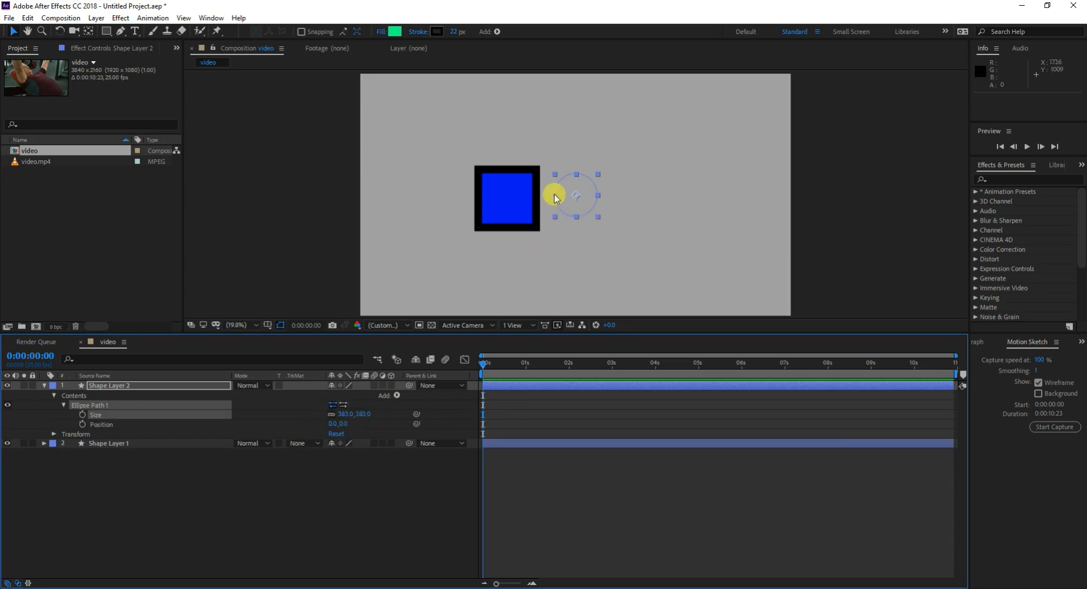
- Add a Fill to the ellipse's shape layer and deselect the layer
{"action": "left_click", "coordinate": [397, 395]}
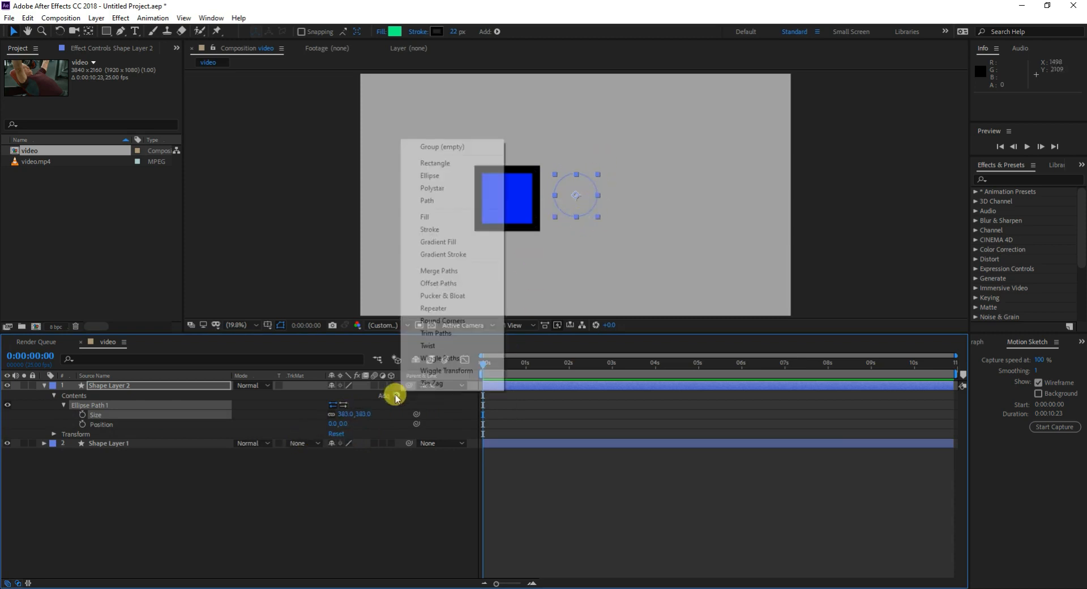
{"action": "left_click", "coordinate": [443, 219]}
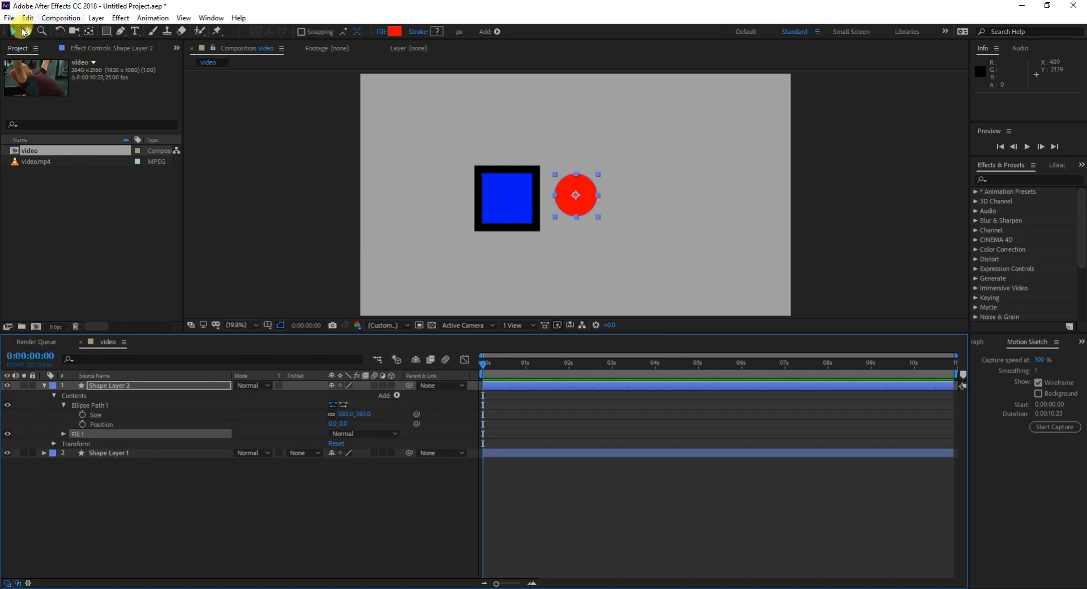
{"action": "left_click", "coordinate": [405, 514]}
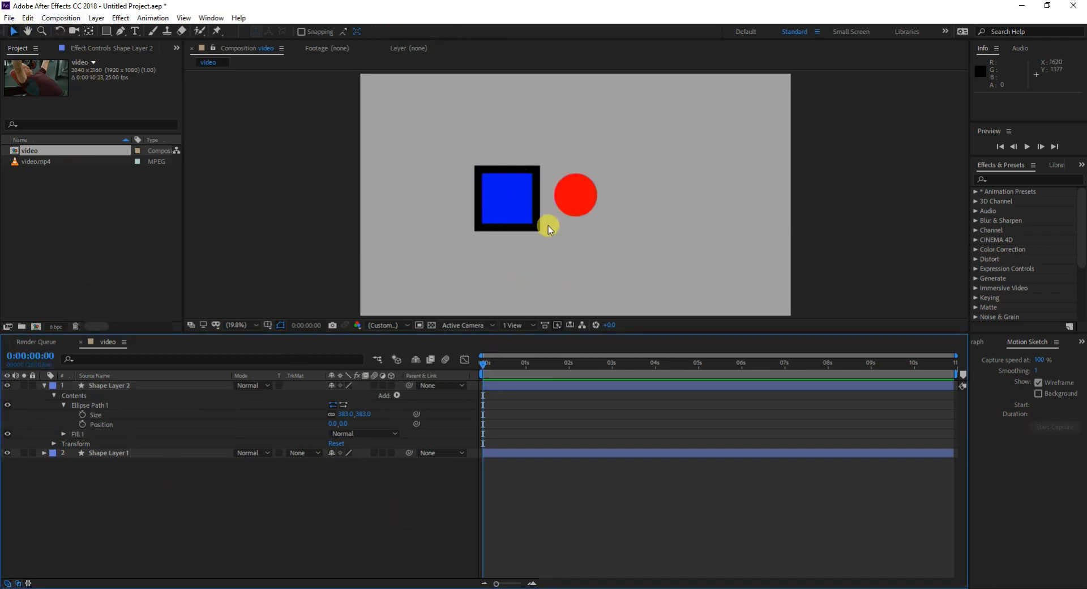
- Select the square and the circle together, look over the new-layer options, and select both shape layers in the timeline
{"action": "left_click_drag", "start_coordinate": [623, 243], "coordinate": [437, 156]}
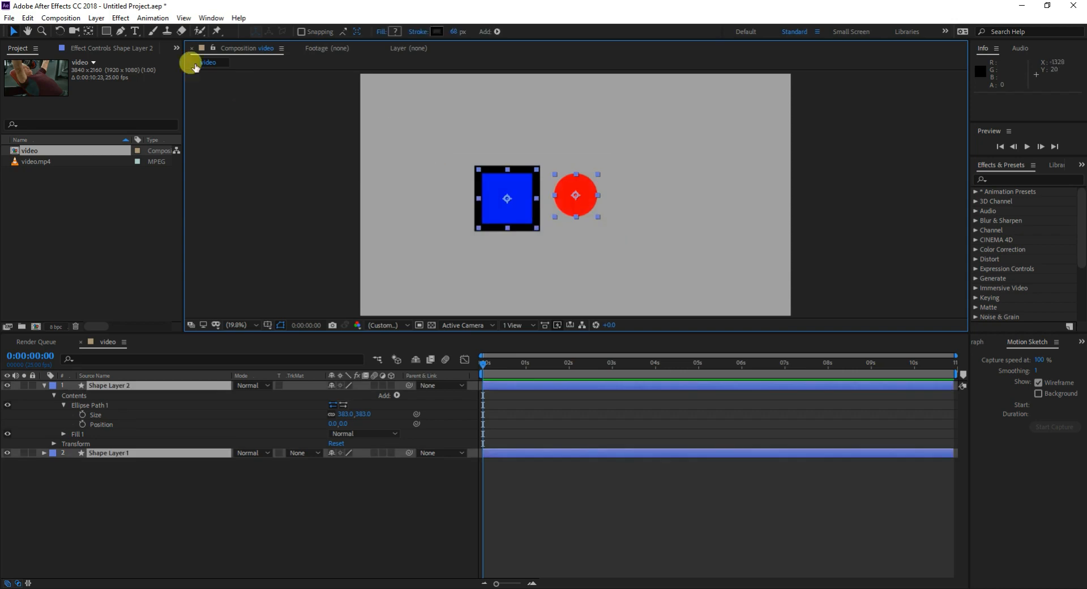
{"action": "right_click", "coordinate": [251, 507]}
{"action": "mouse_move", "coordinate": [271, 383]}
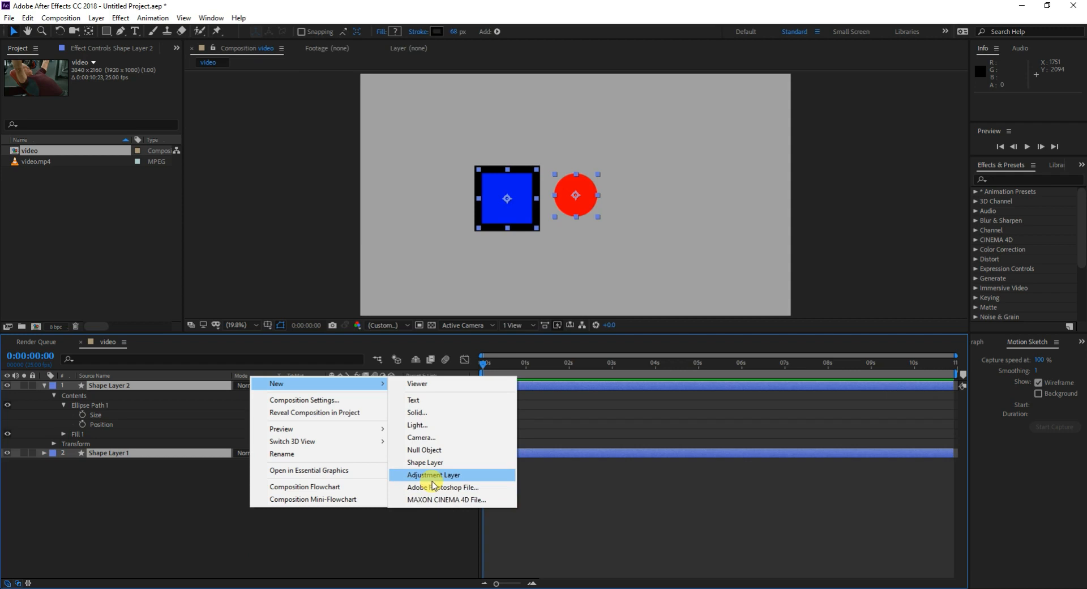
{"action": "left_click_drag", "start_coordinate": [178, 504], "coordinate": [89, 375]}
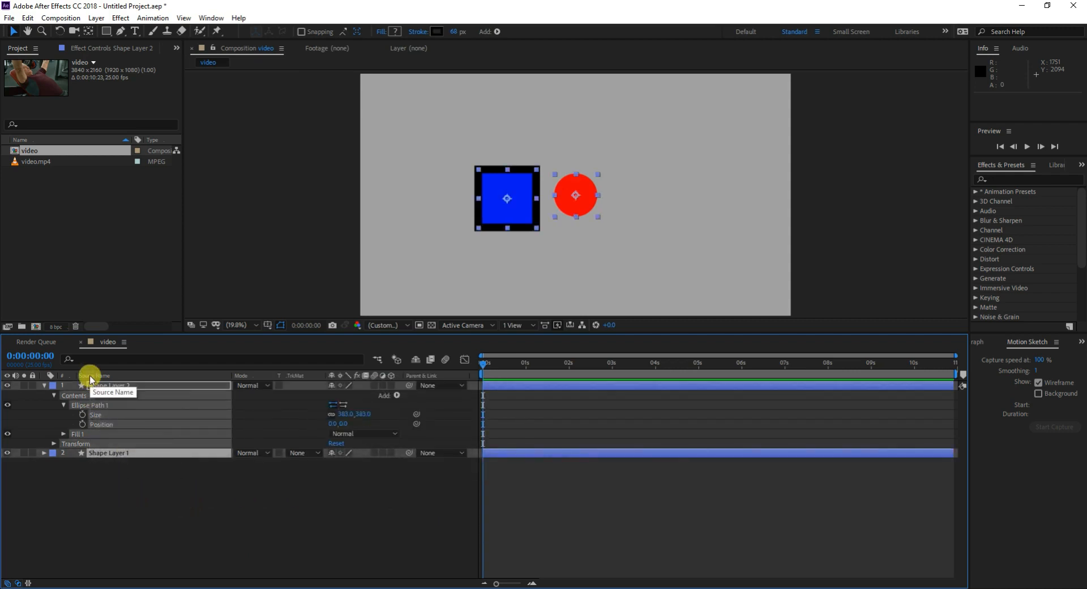